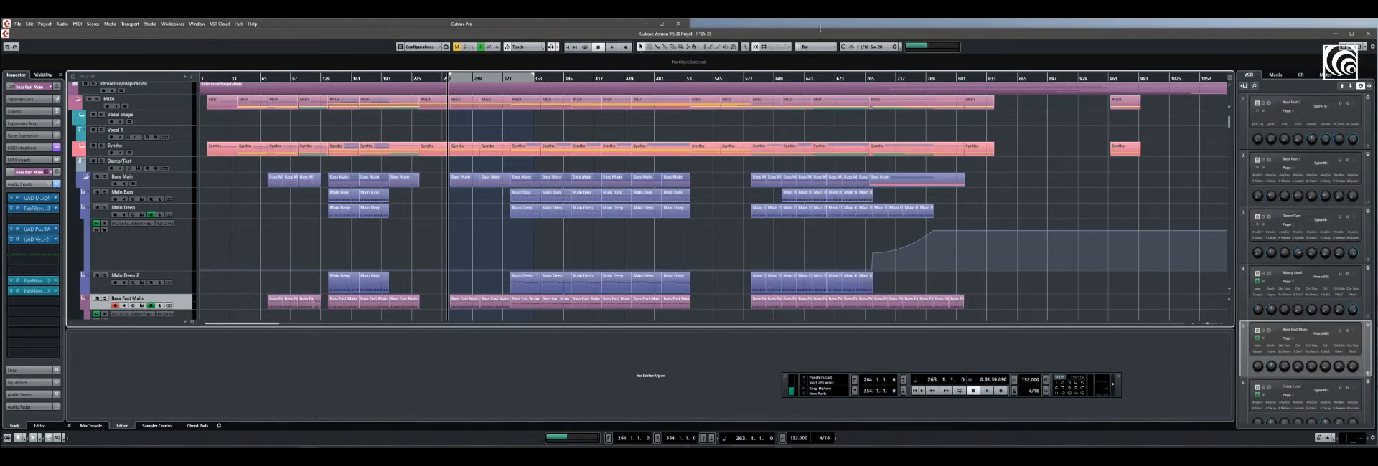
# Start playback and extend the right locator to about bar 393 to cover the main bass section
pyautogui.click(987, 391)
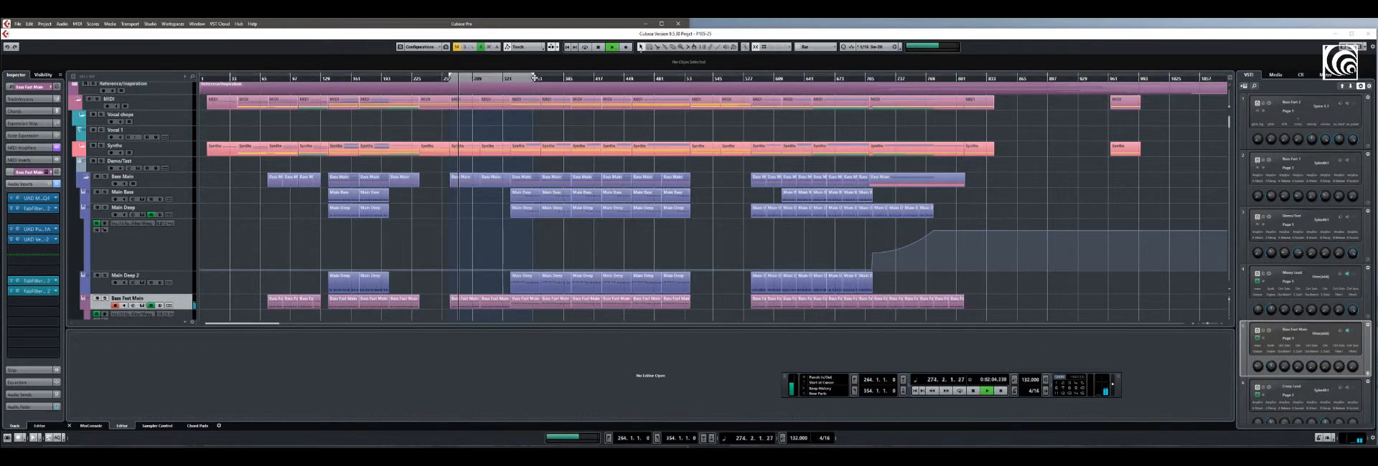
pyautogui.moveTo(523, 78); pyautogui.dragTo(595, 93)
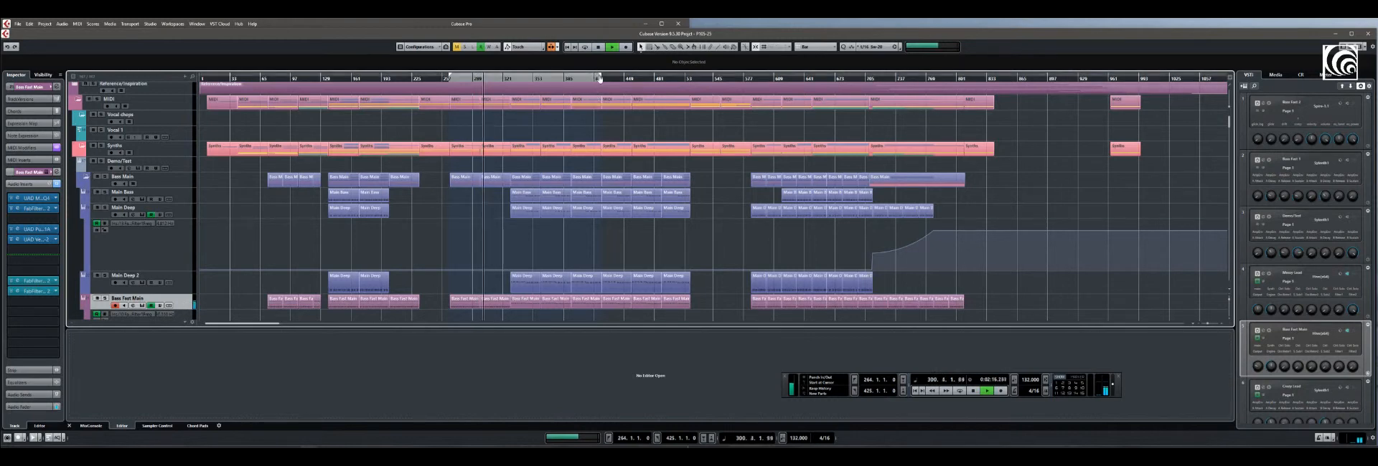
pyautogui.moveTo(601, 76); pyautogui.dragTo(574, 105)
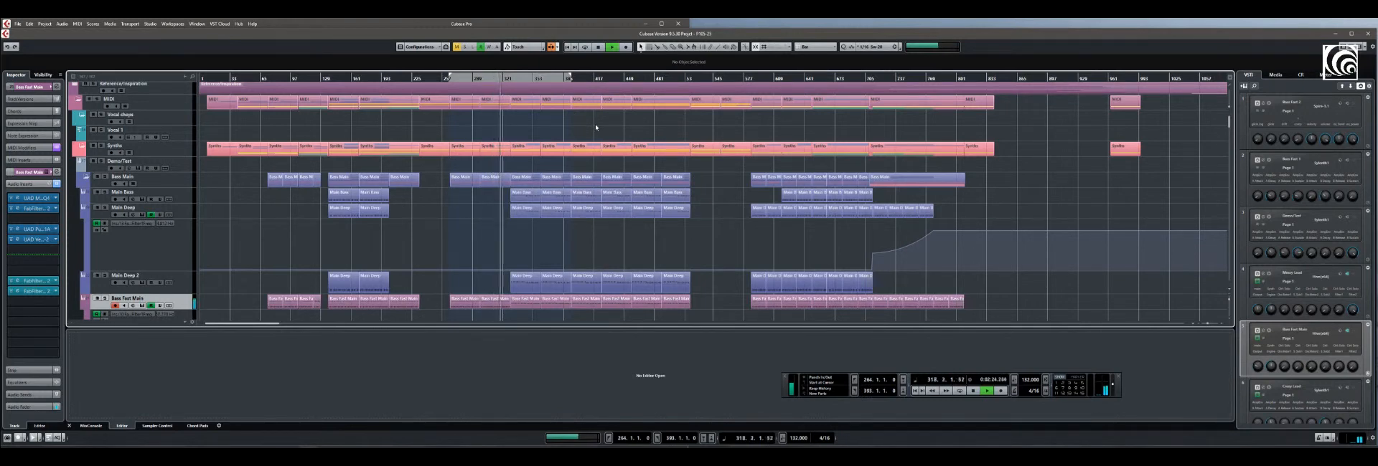
# Zoom in on the bass arrangement during playback, select the Main Deep 2 track and stop playback
pyautogui.click(1221, 325)
pyautogui.click(1221, 325)
pyautogui.click(1222, 325)
pyautogui.click(1221, 325)
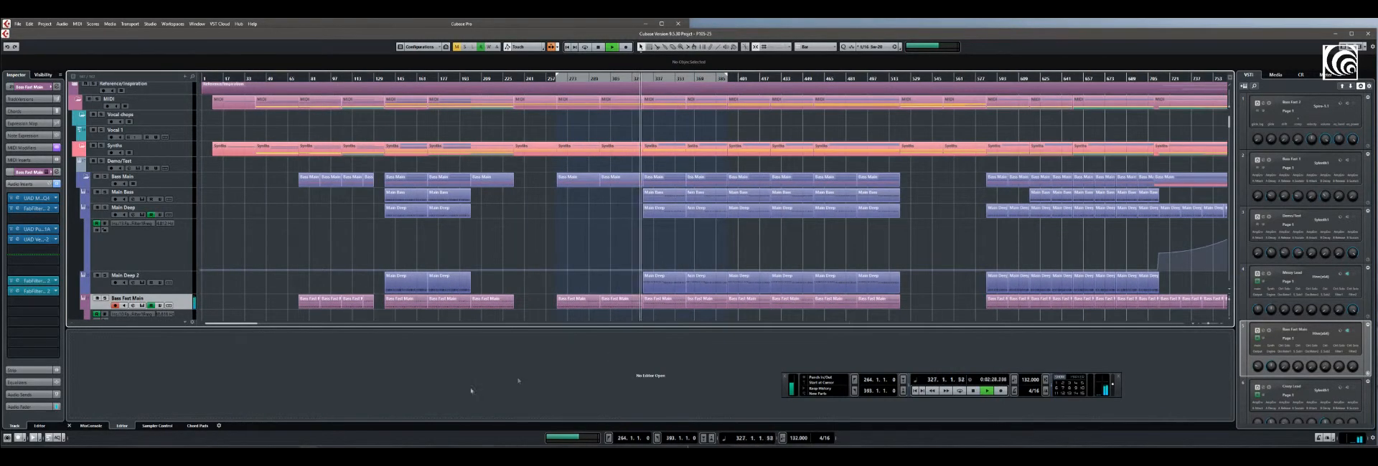
pyautogui.moveTo(240, 324); pyautogui.dragTo(248, 325)
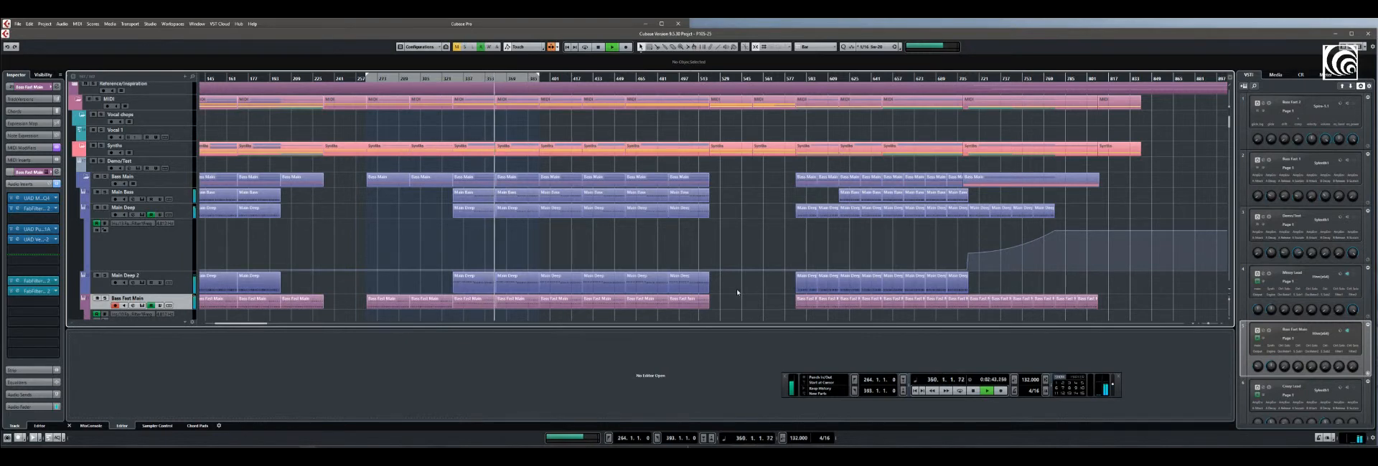
pyautogui.click(183, 290)
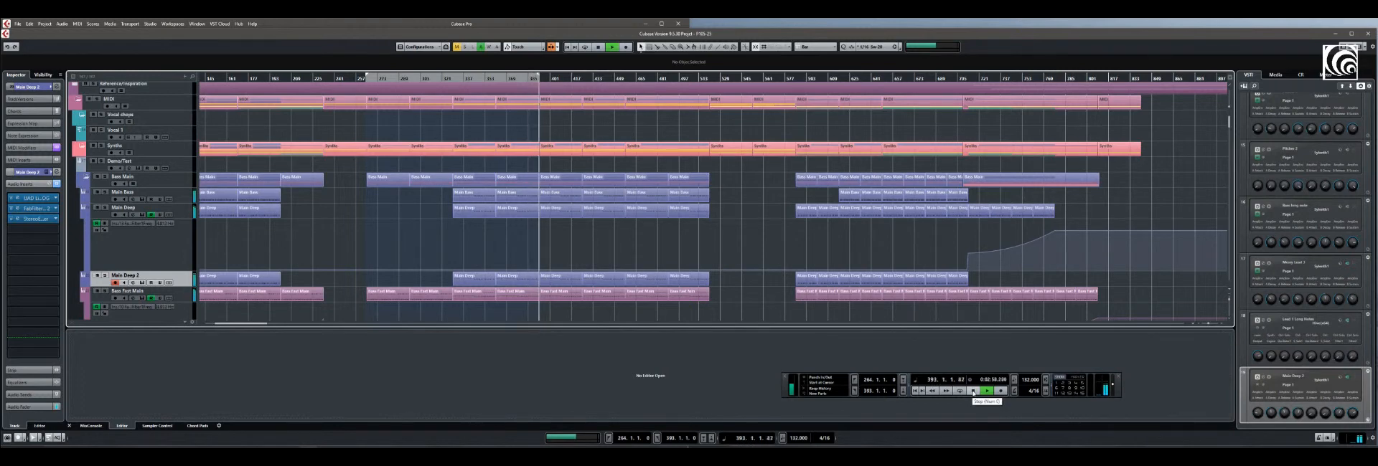
pyautogui.click(973, 391)
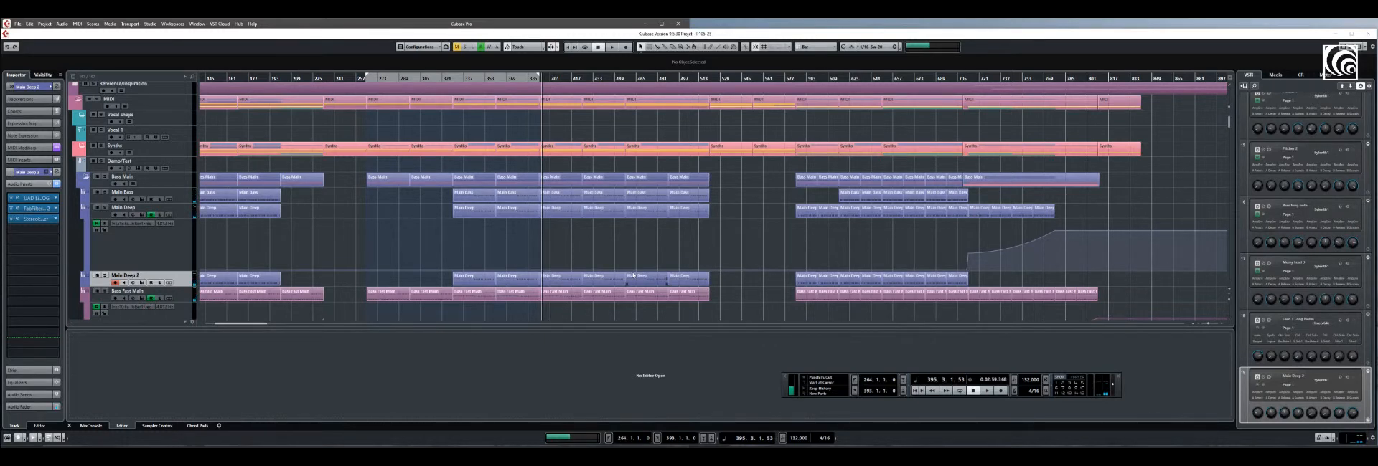
# Solo the whole Bass Main folder and play it to hear all bass layers together
pyautogui.click(106, 178)
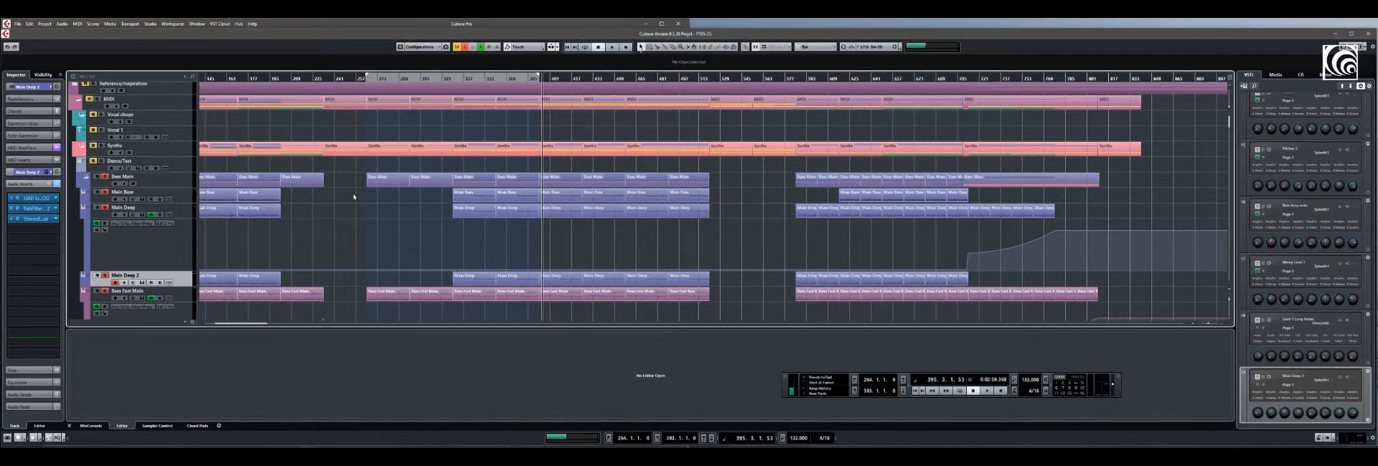
pyautogui.press('space')
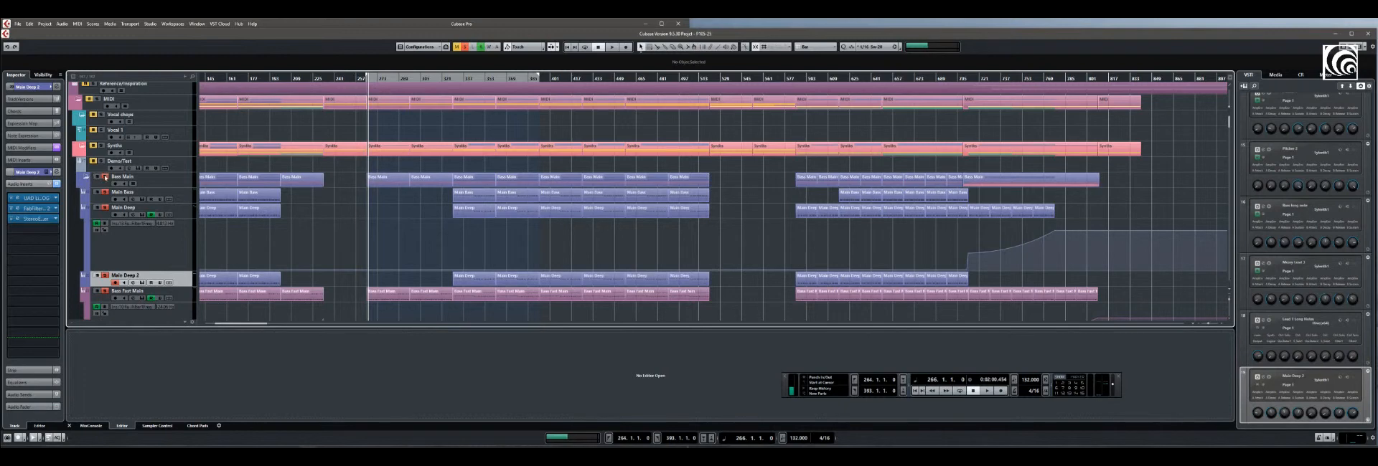
# Listen to the Main Bass track in solo from bar 330, stop playback and release its solo
pyautogui.click(465, 78)
pyautogui.click(452, 78)
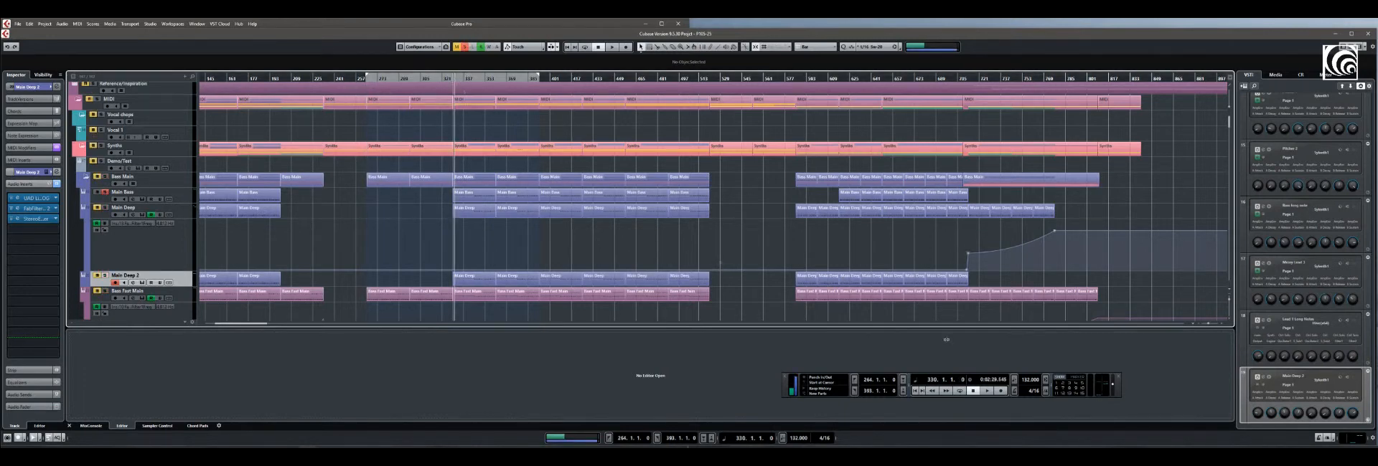
pyautogui.press('space')
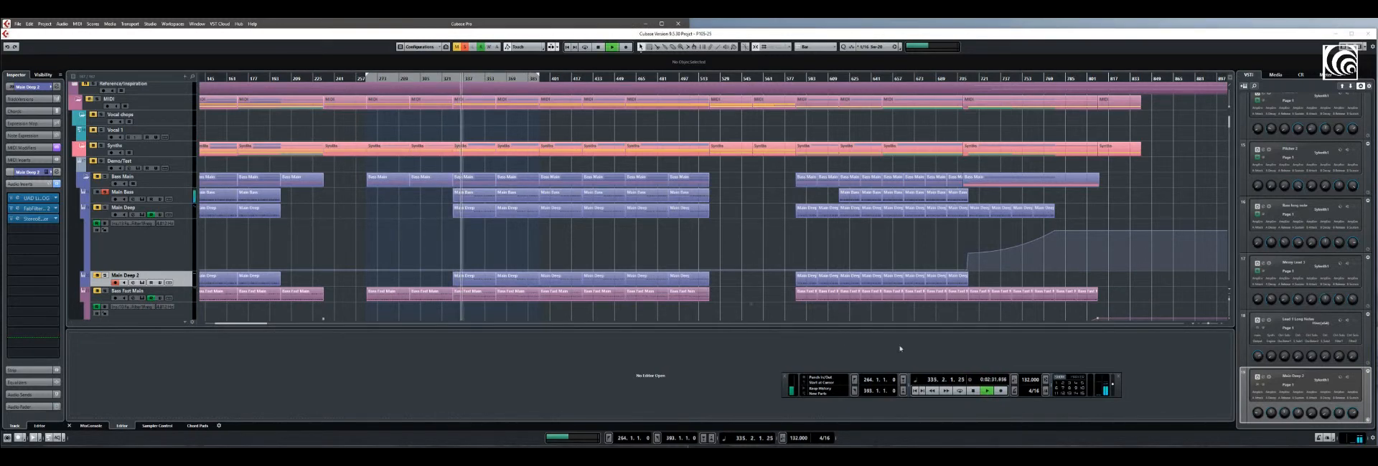
pyautogui.click(973, 391)
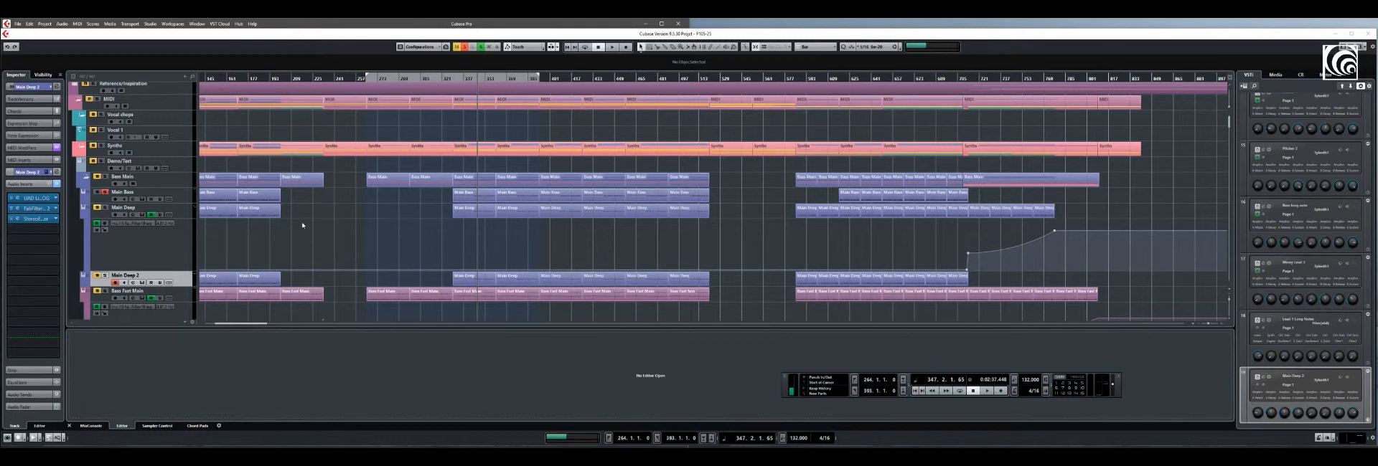
pyautogui.click(106, 193)
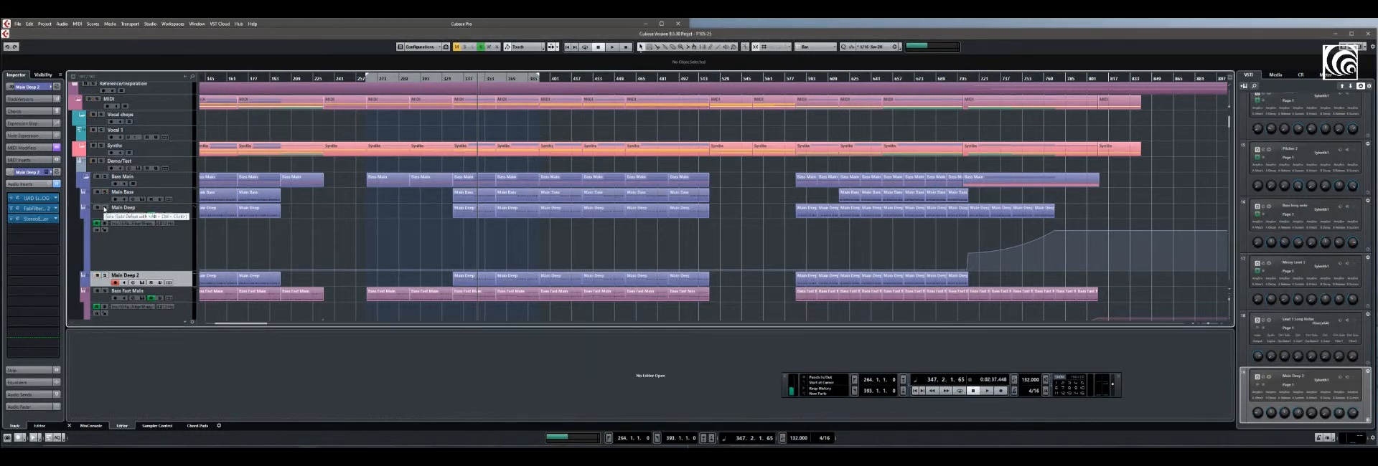
# Solo the Main Deep track, play it from bar 330 and stop playback
pyautogui.click(105, 208)
pyautogui.click(455, 77)
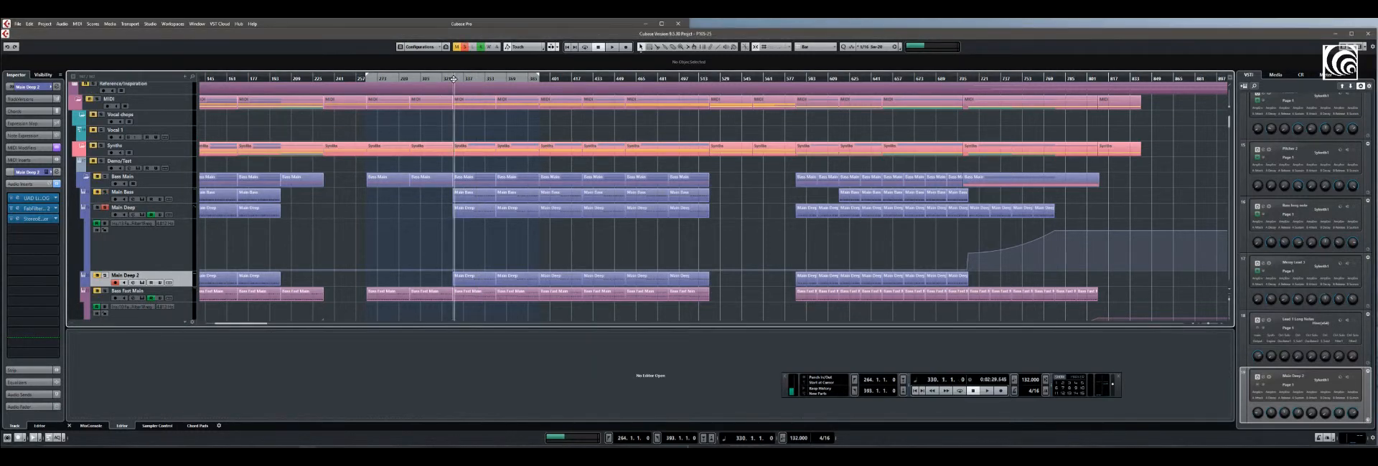
pyautogui.click(987, 391)
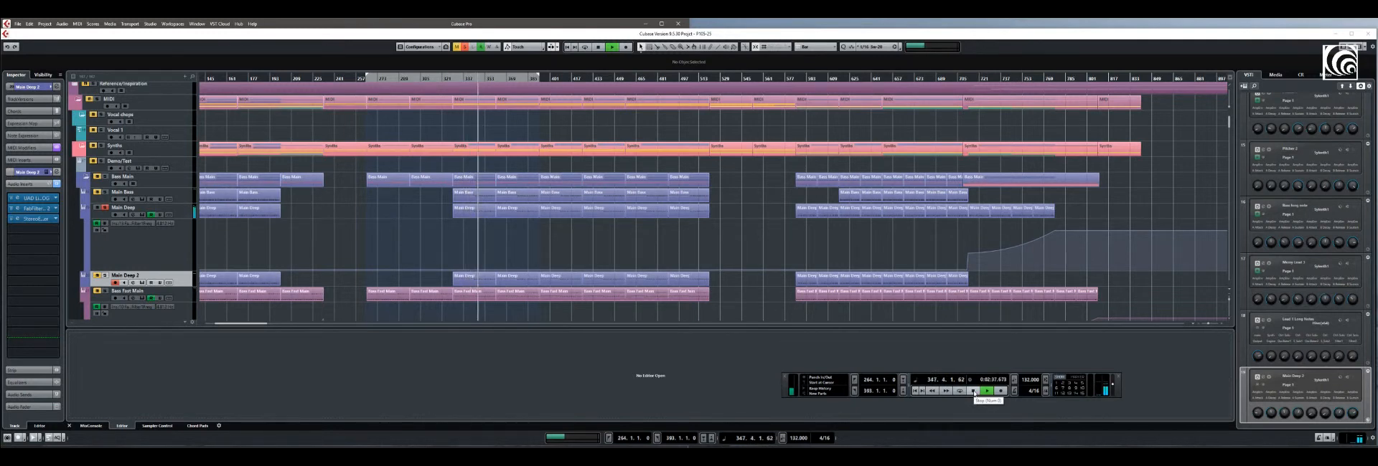
pyautogui.click(973, 391)
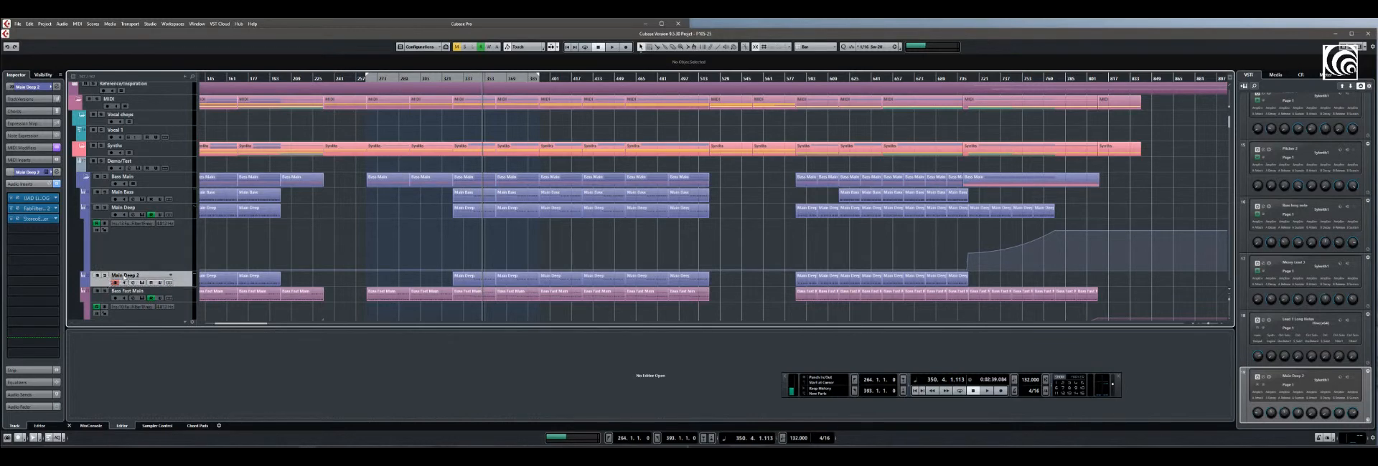
# Solo the Main Deep 2 track, listen to it alone, stop playback and release its solo
pyautogui.click(105, 275)
pyautogui.press('space')
pyautogui.press('space')
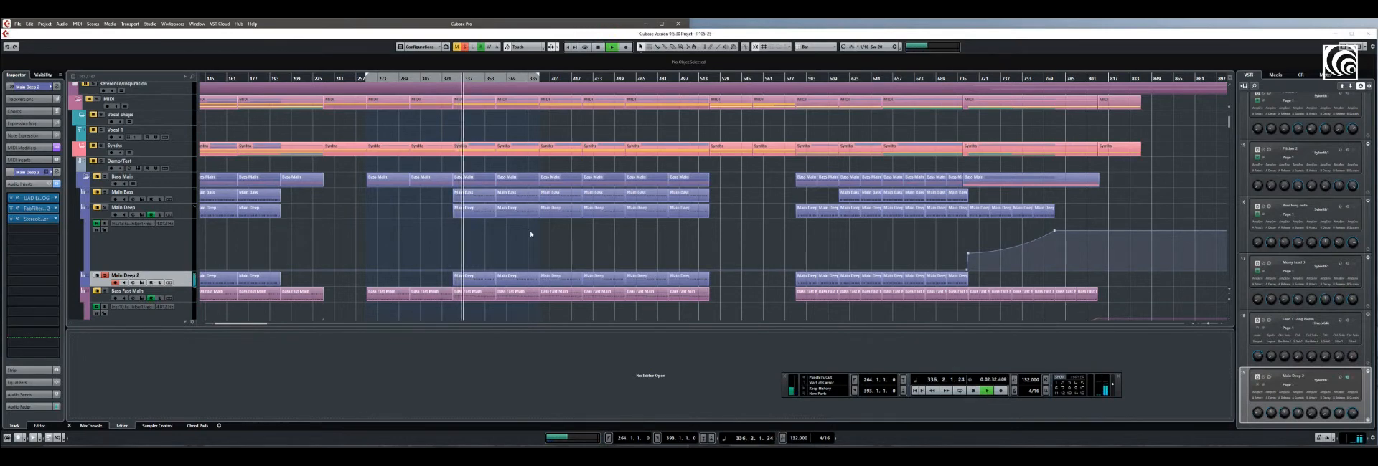
pyautogui.click(974, 391)
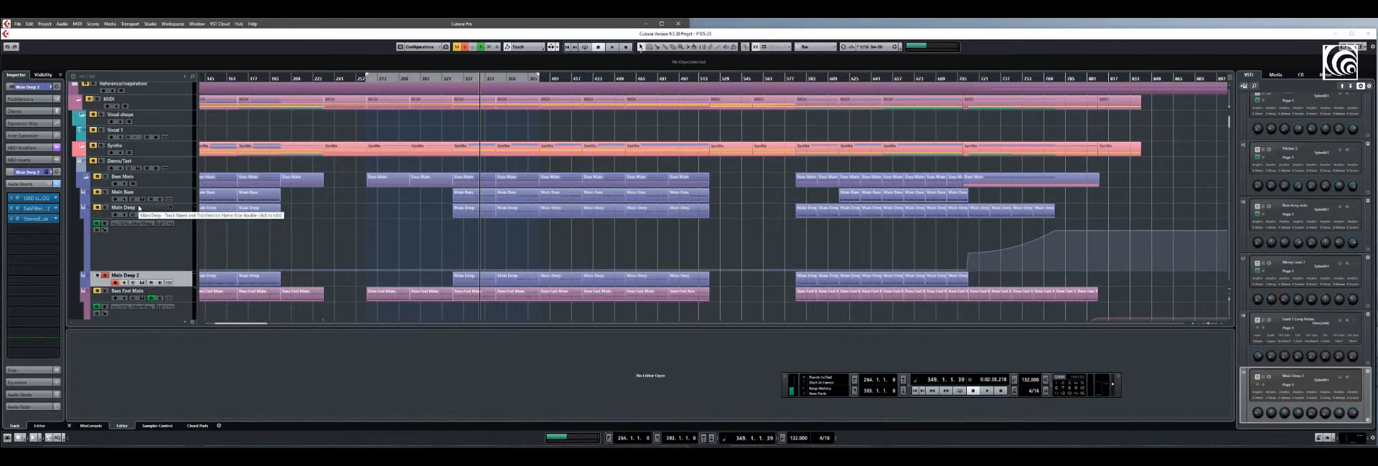
pyautogui.click(104, 275)
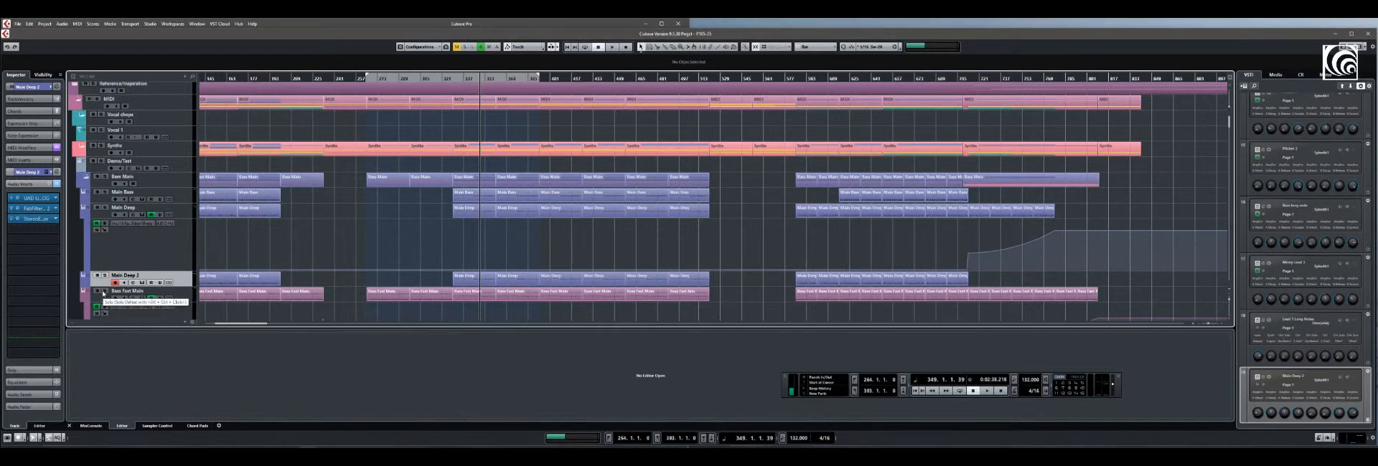
# Solo the Bass Fast Main track, play it from bar 330 and stop playback
pyautogui.click(104, 291)
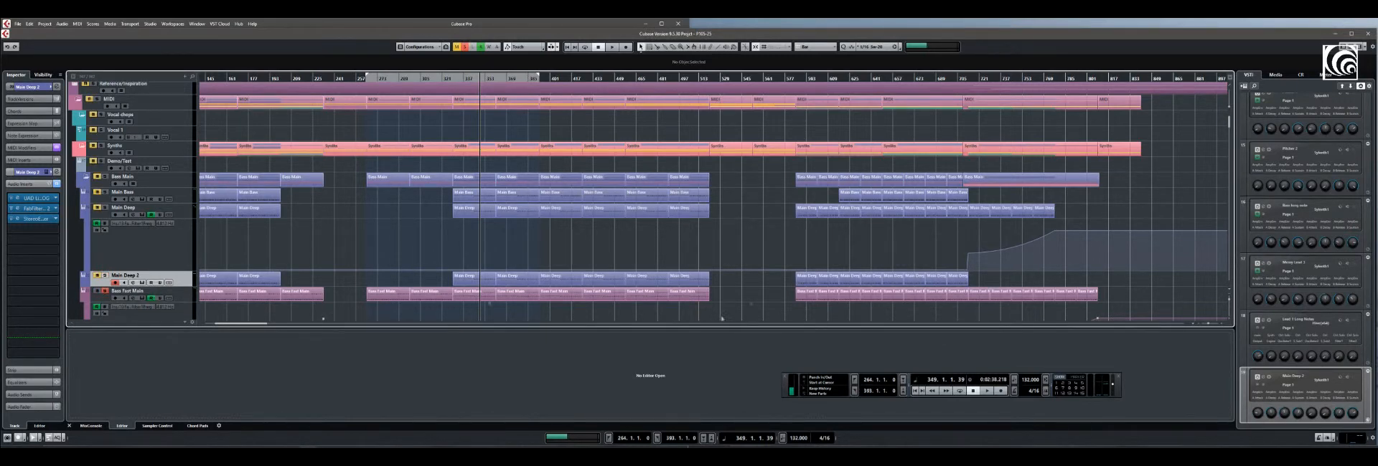
pyautogui.click(455, 79)
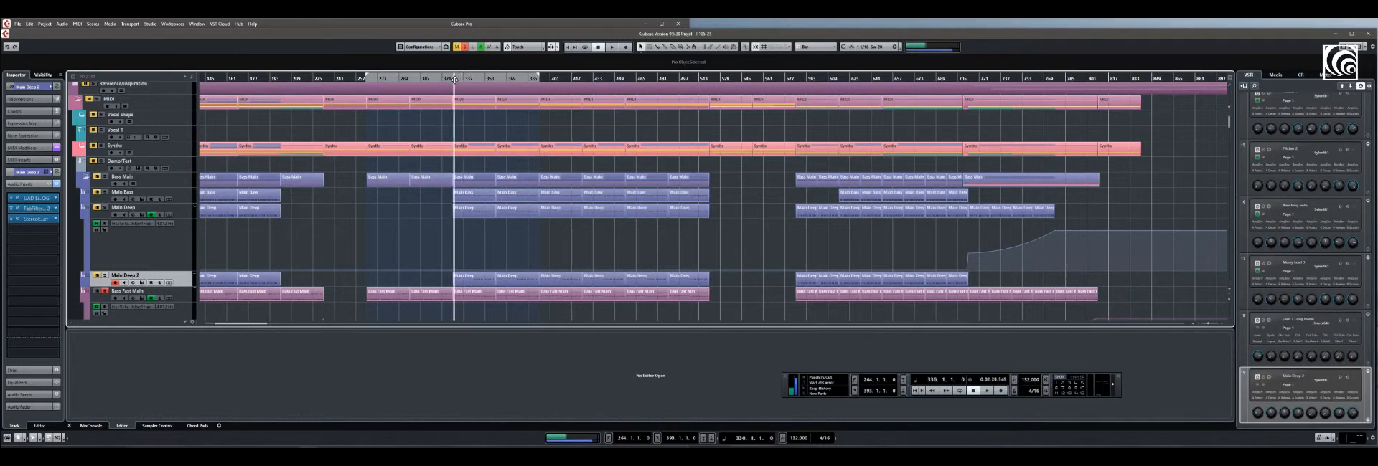
pyautogui.click(986, 391)
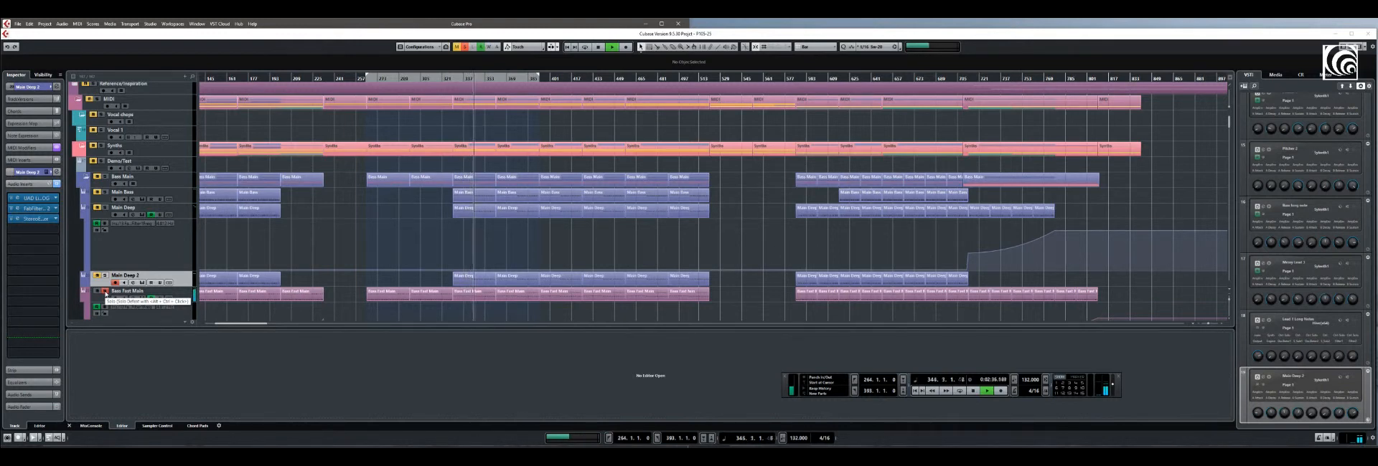
pyautogui.press('space')
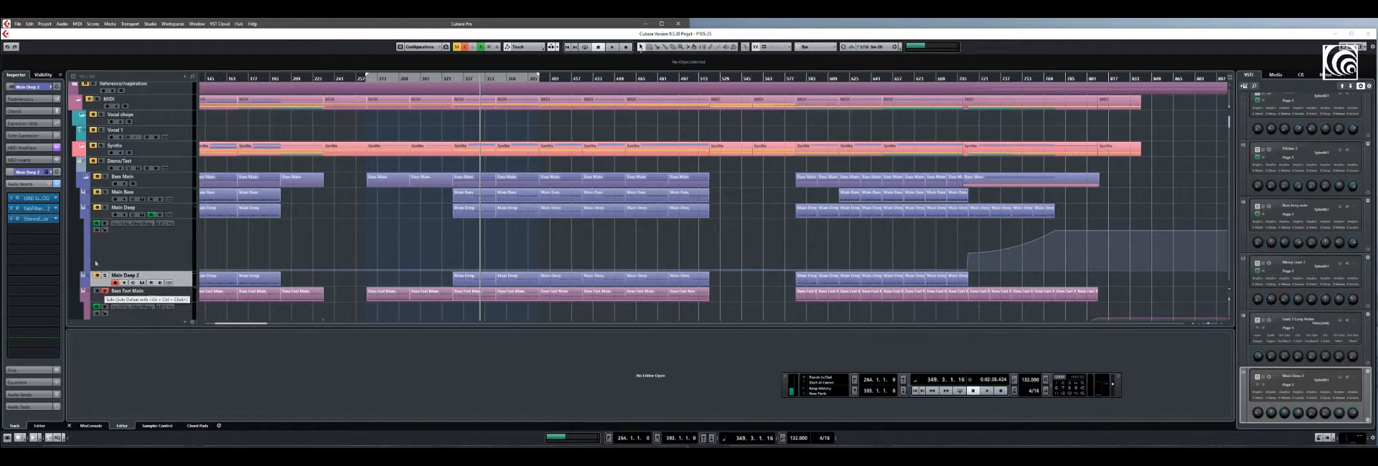
# Solo the Bass Main folder again, play the combined bass layers from the current position and stop playback
pyautogui.click(105, 178)
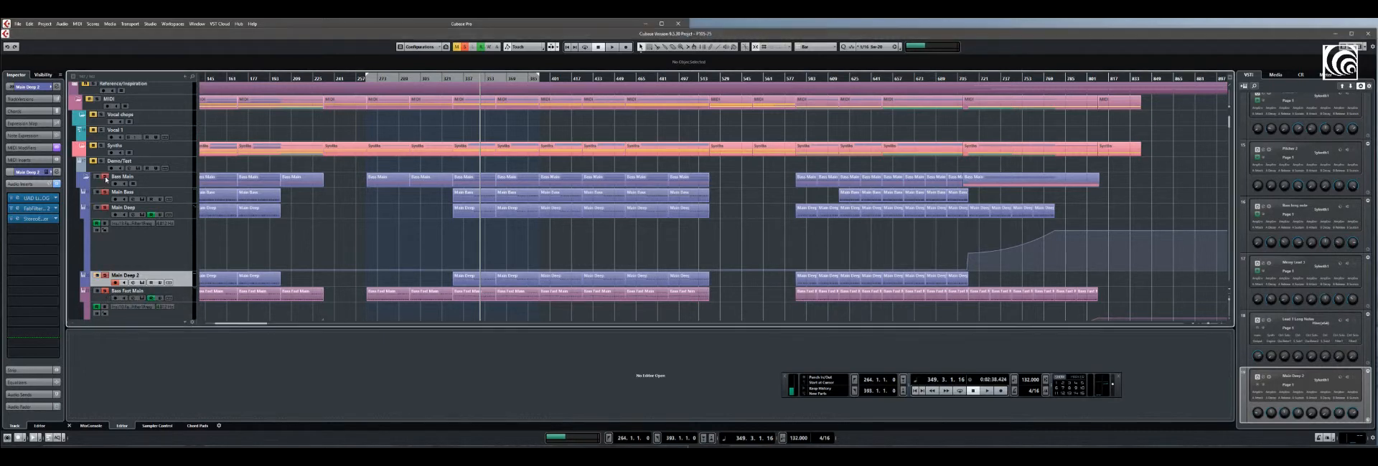
pyautogui.click(987, 391)
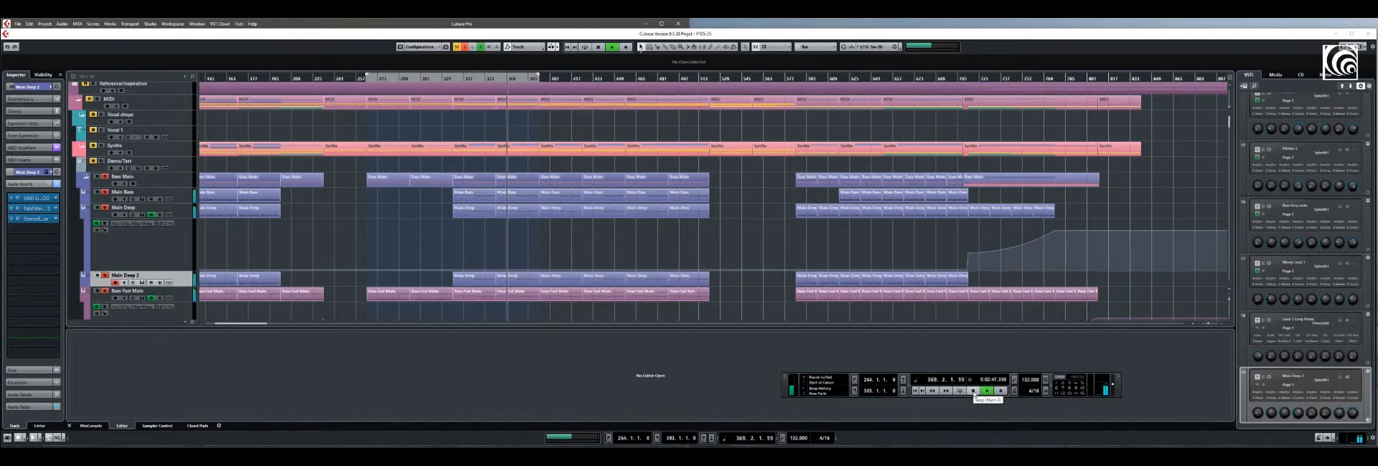
pyautogui.click(973, 391)
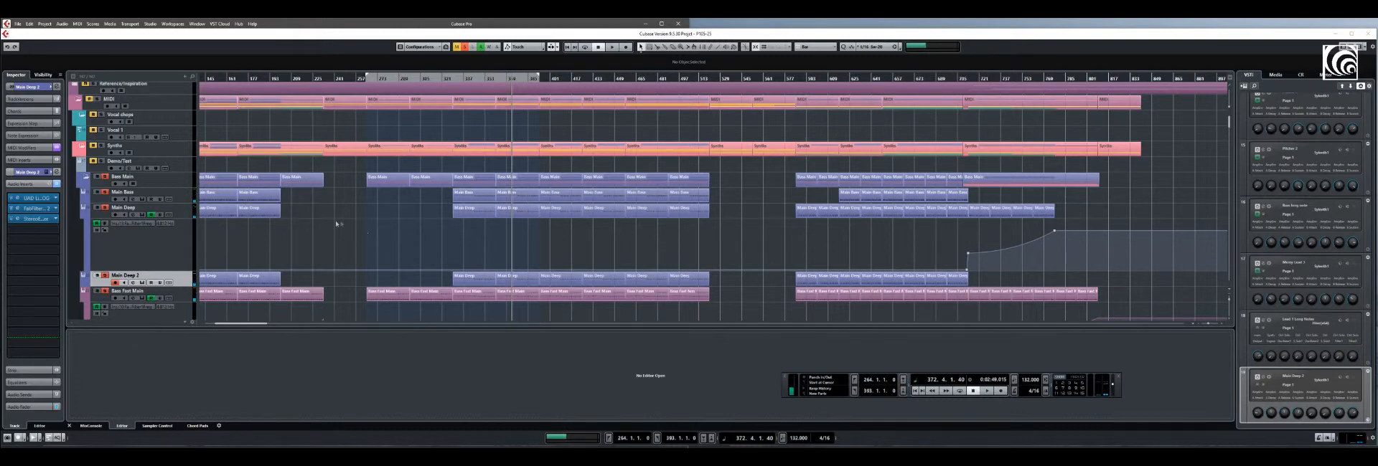
# Clear the bass solos, listen to the Kick (1) track in solo from bar 329, stop and release its solo
pyautogui.scroll(-10, 1218, 137)
pyautogui.scroll(-10, 1217, 137)
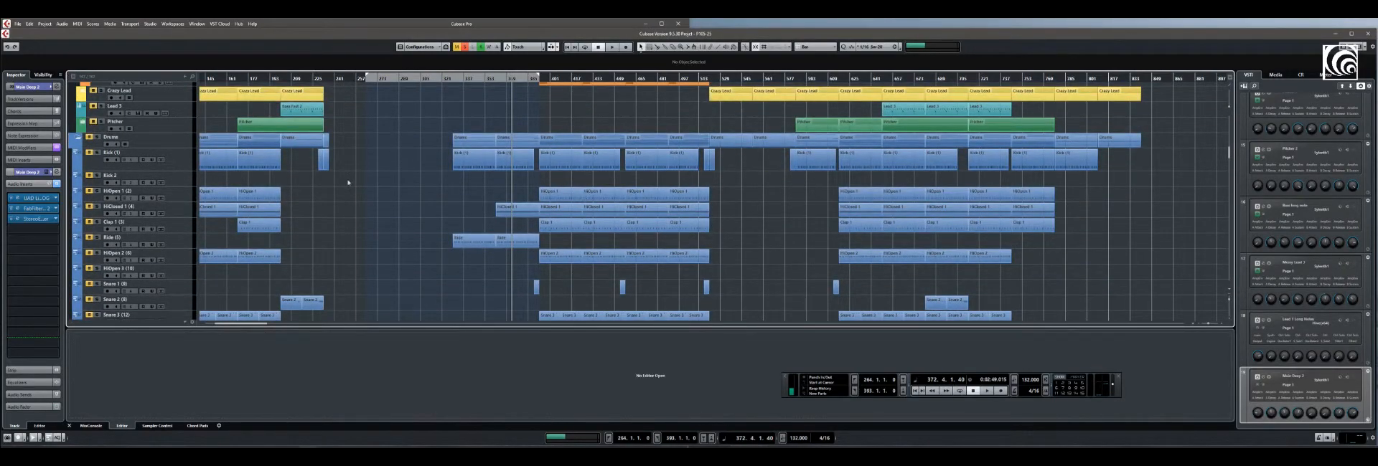
pyautogui.click(464, 48)
pyautogui.click(98, 152)
pyautogui.click(451, 79)
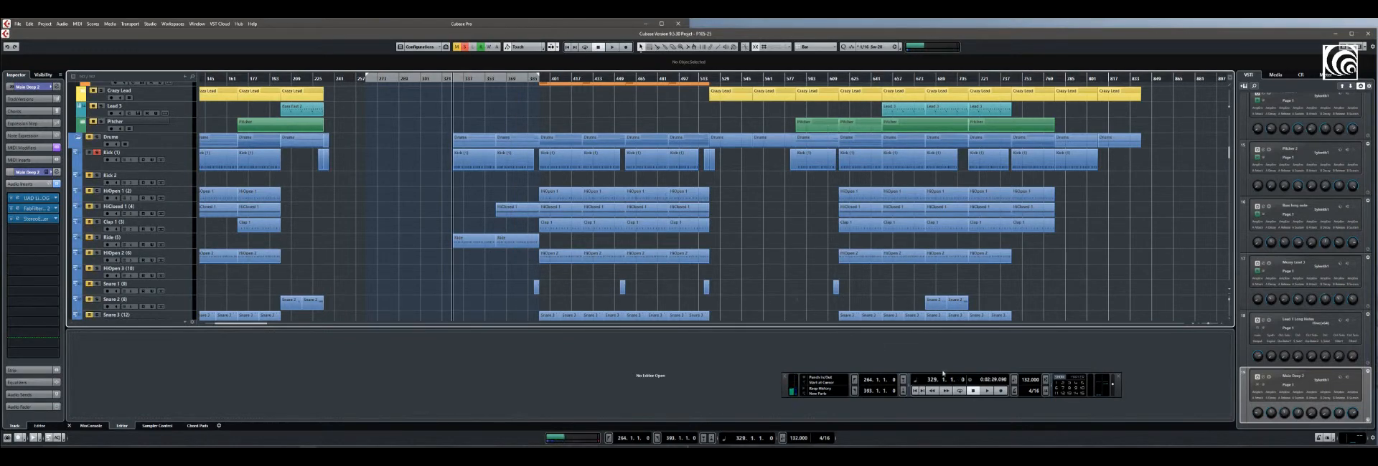
pyautogui.click(987, 391)
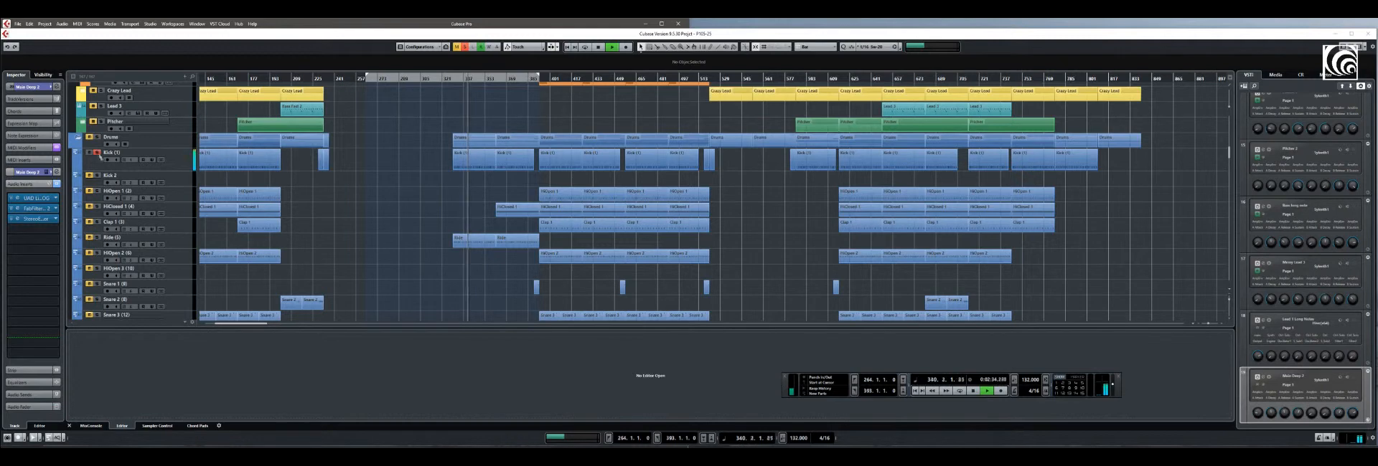
pyautogui.click(975, 391)
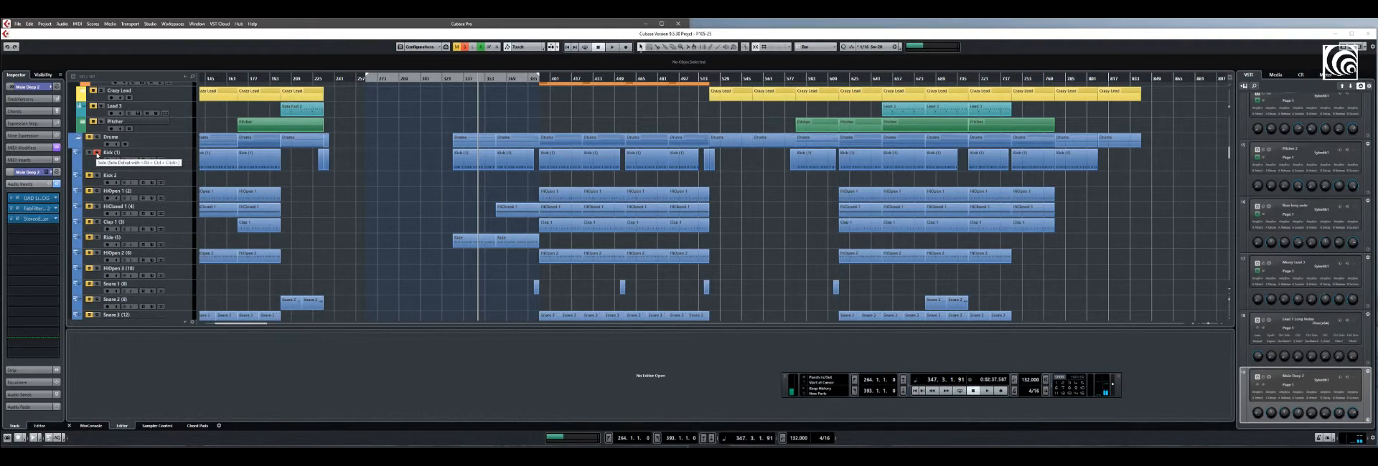
pyautogui.click(97, 153)
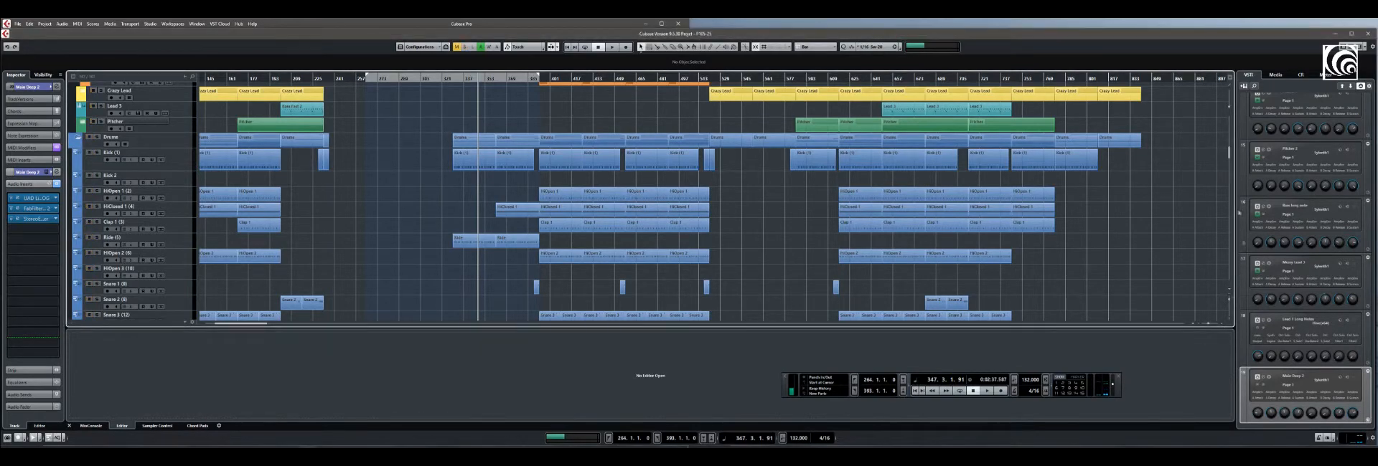
# Find the Bass Main group channel, solo it, play it from bar 265 and from a further position, and stop playback
pyautogui.scroll(-10, 1229, 156)
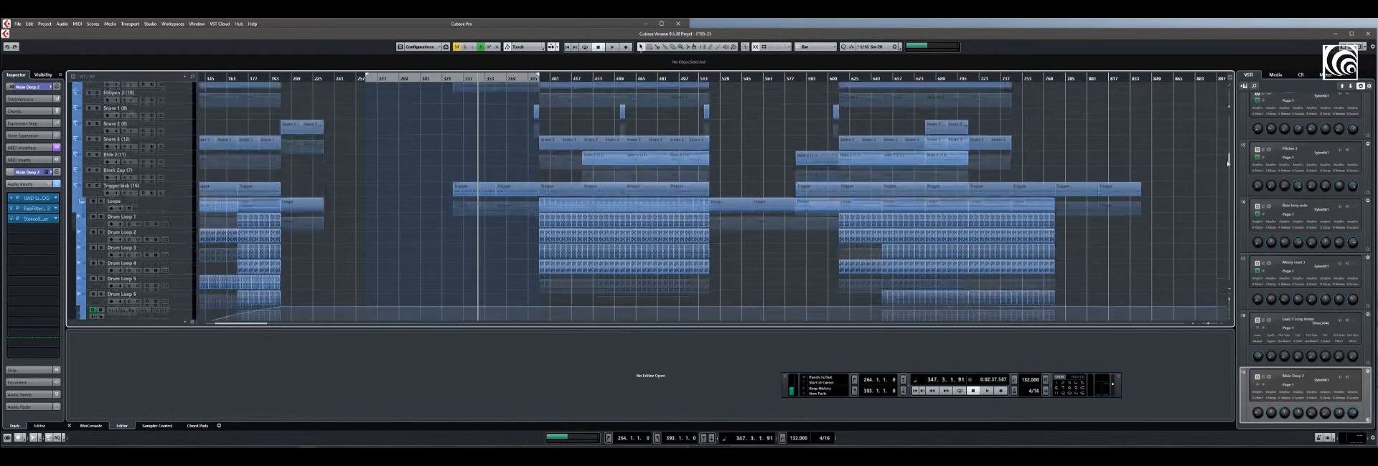
pyautogui.scroll(-8, 1227, 168)
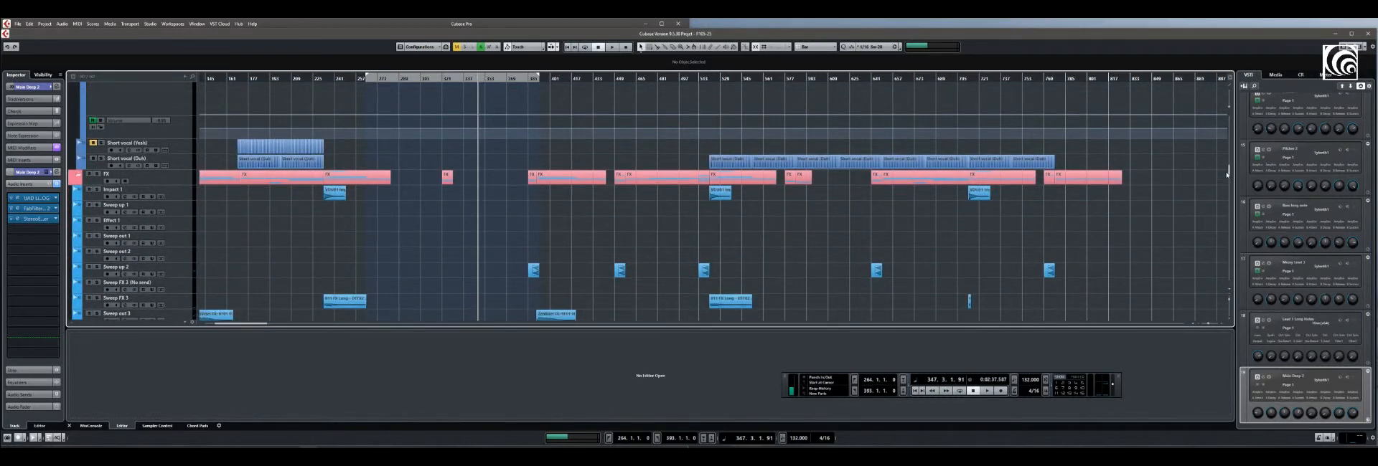
pyautogui.scroll(-10, 1227, 174)
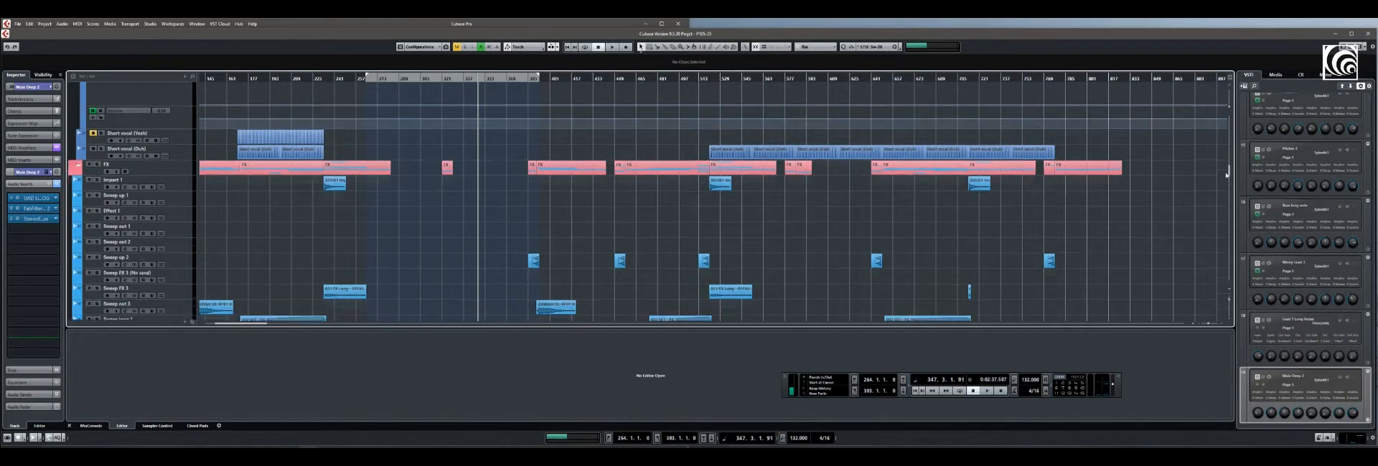
pyautogui.scroll(-6, 1224, 188)
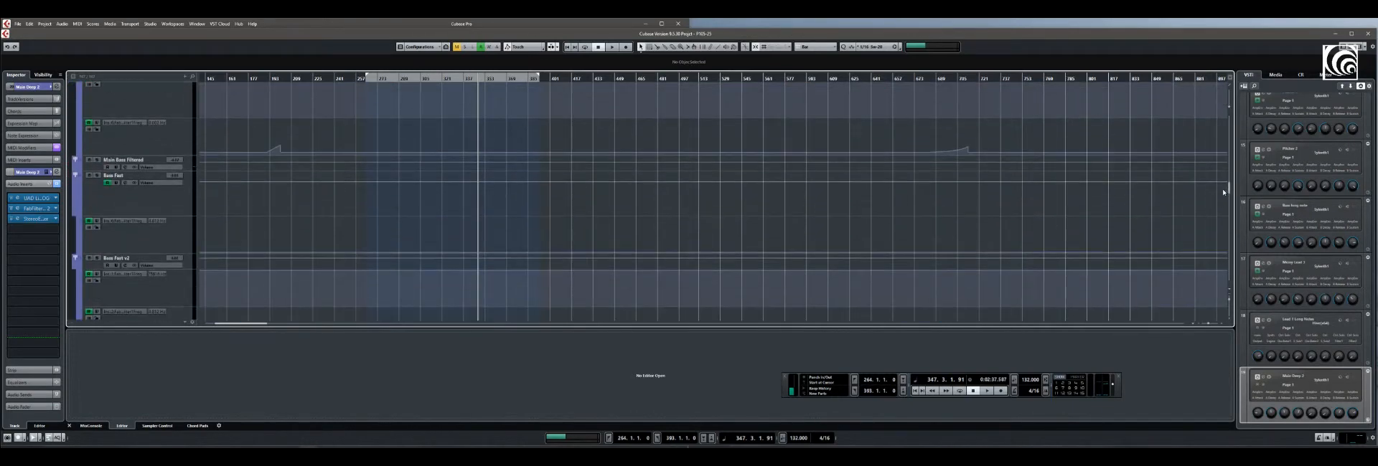
pyautogui.scroll(6, 1224, 190)
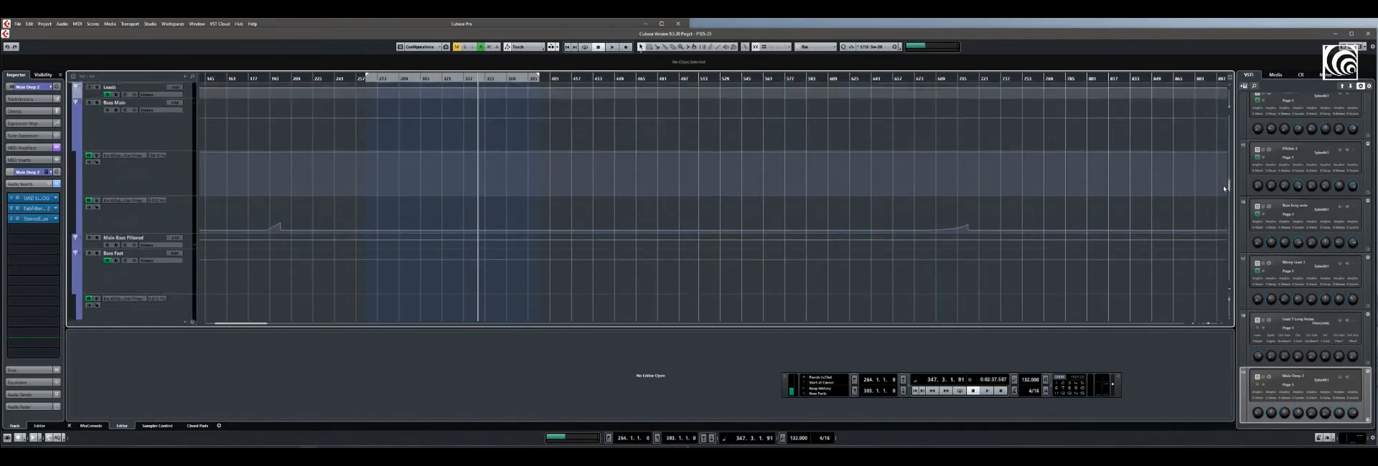
pyautogui.scroll(1, 1224, 186)
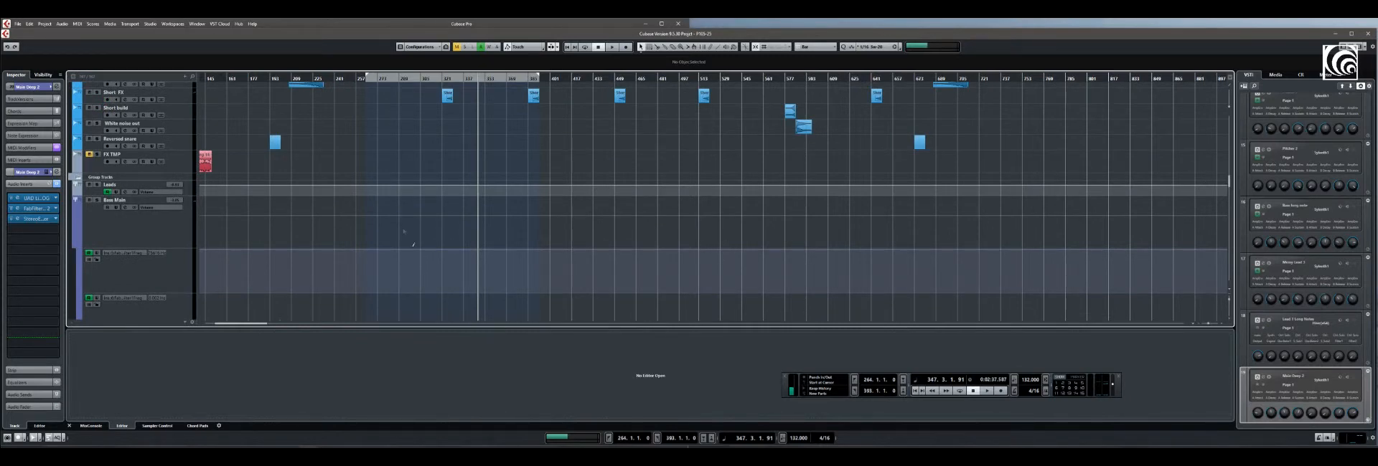
pyautogui.click(98, 201)
pyautogui.click(366, 77)
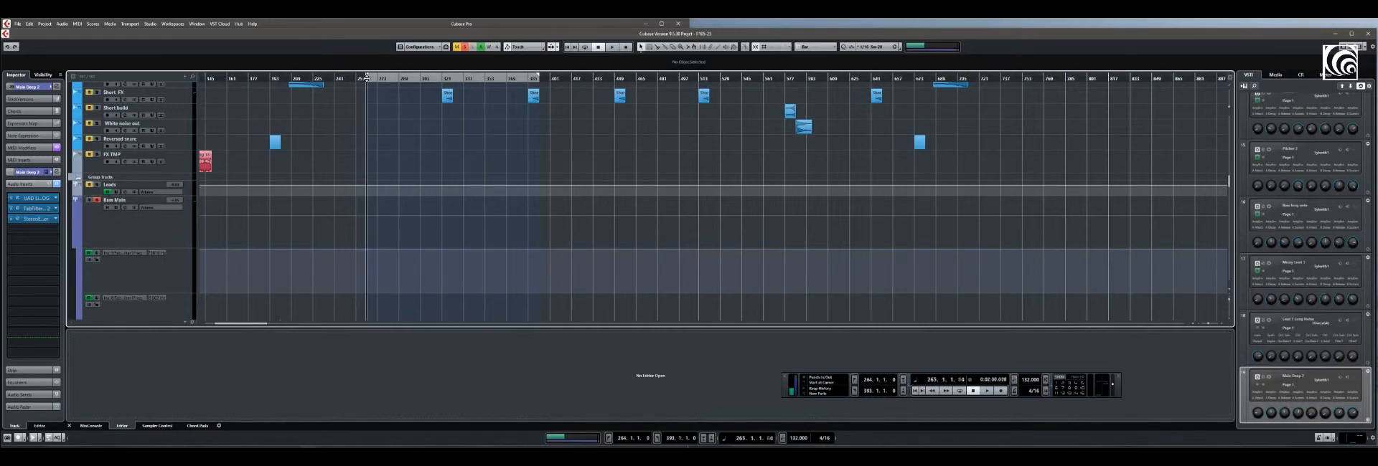
pyautogui.click(988, 391)
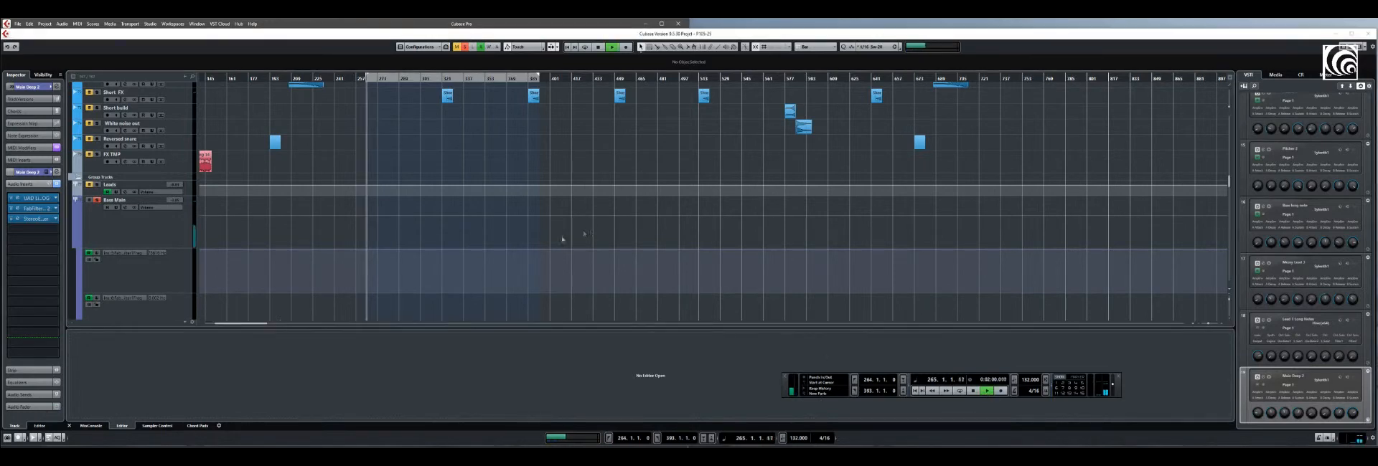
pyautogui.click(410, 77)
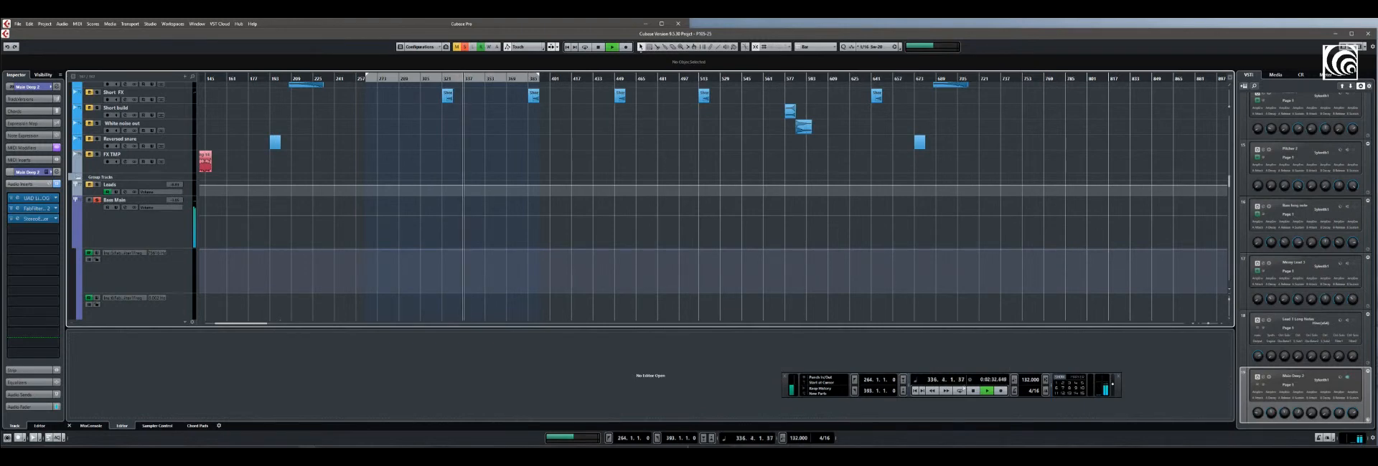
pyautogui.click(974, 391)
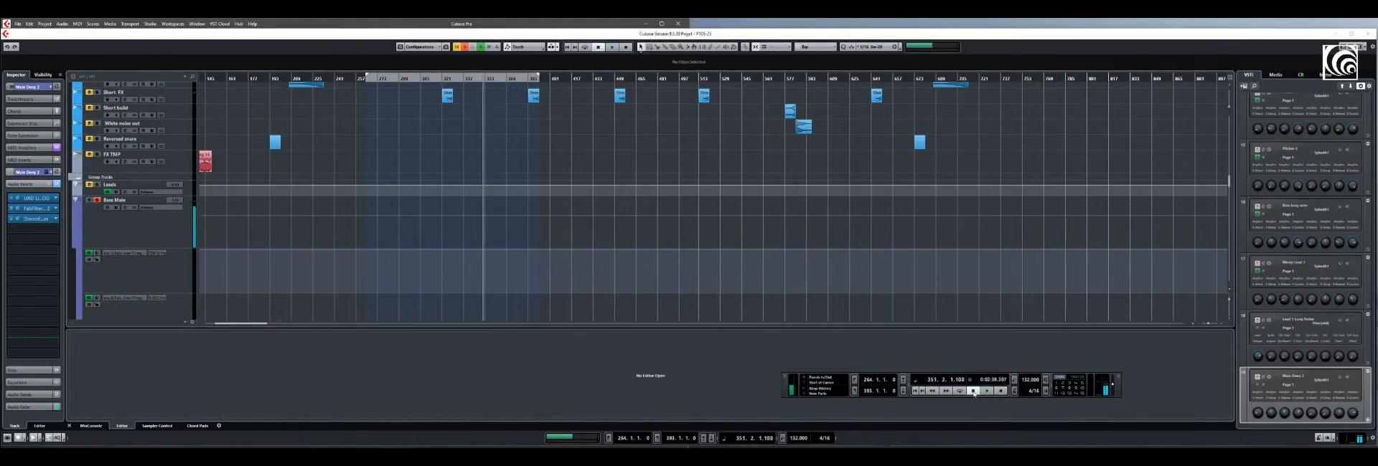
# Select the Bass Main group, open its UAD Pultec EQ insert to examine the settings, and close the plug-in window
pyautogui.click(136, 235)
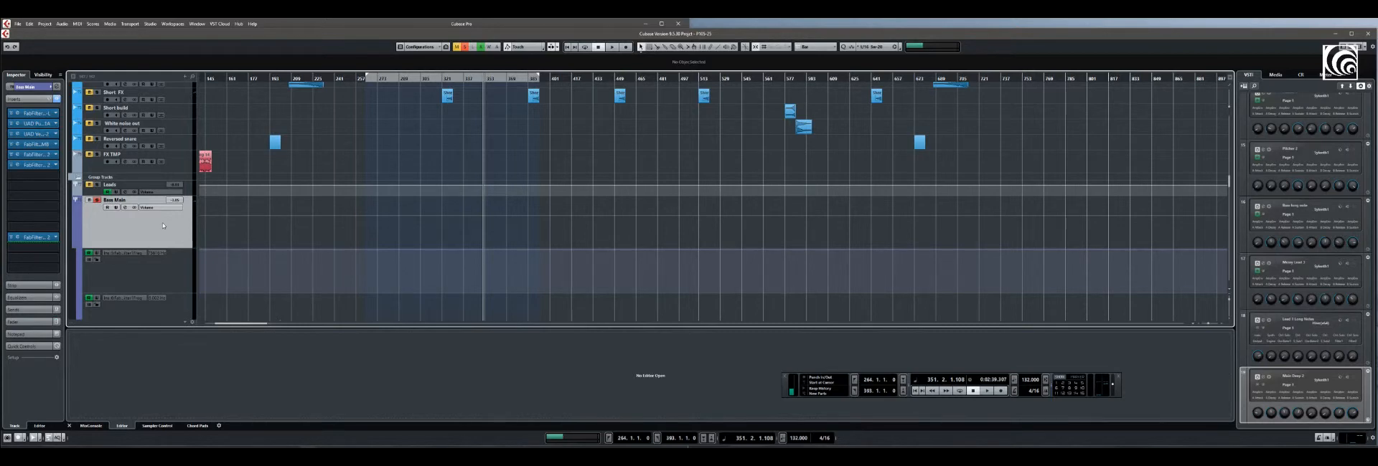
pyautogui.click(32, 124)
pyautogui.moveTo(375, 227); pyautogui.dragTo(393, 227)
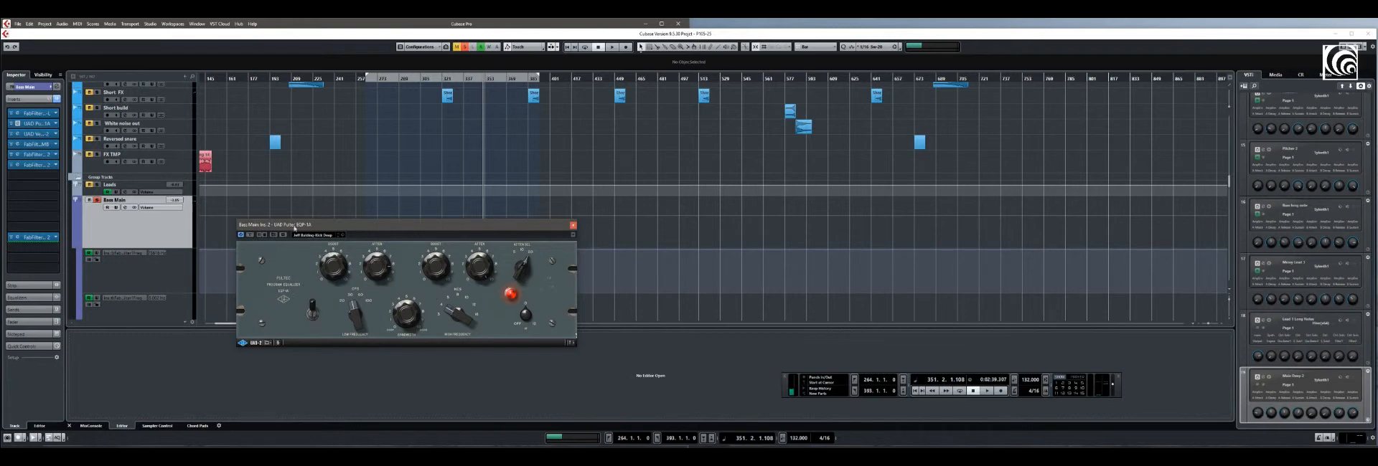
pyautogui.moveTo(396, 229); pyautogui.dragTo(393, 268)
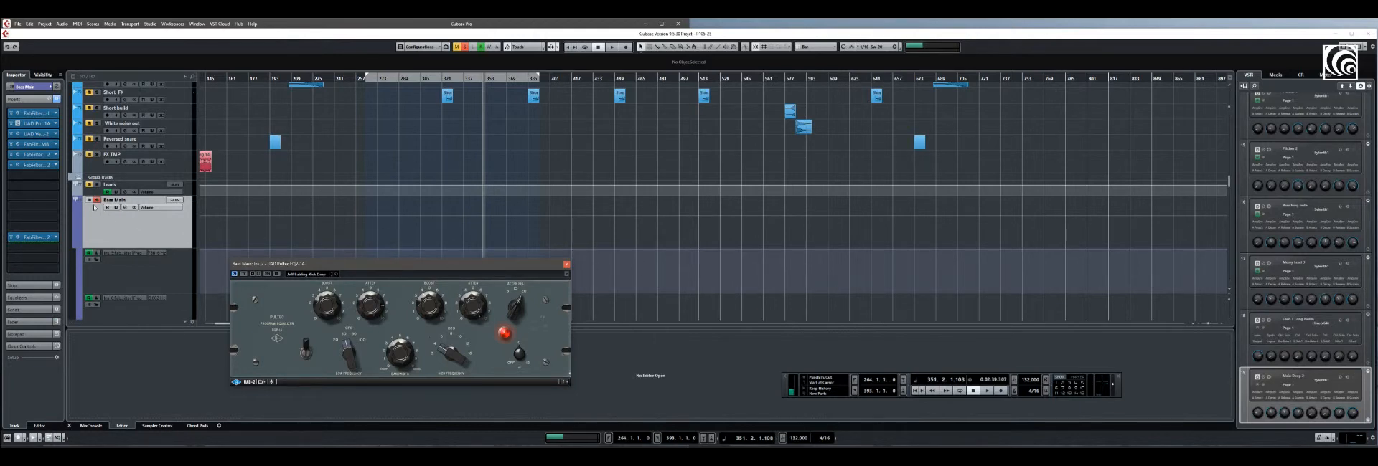
pyautogui.click(566, 265)
# Open the UAD Vertigo VSC-2 compressor on Bass Main, play the group from bar 328, stop playback and close the plug-in
pyautogui.click(36, 135)
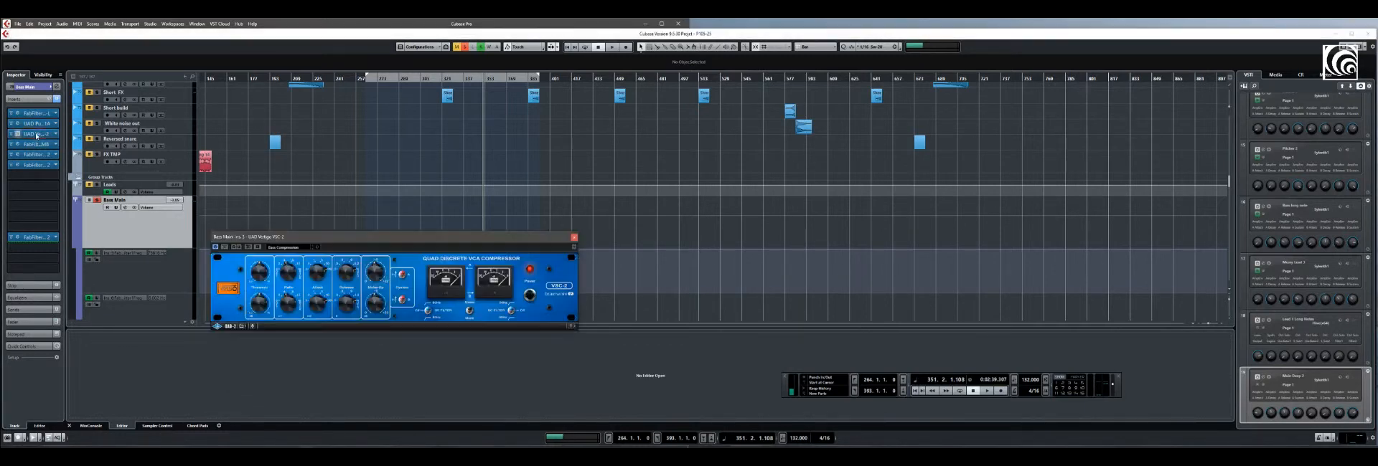
pyautogui.moveTo(405, 241); pyautogui.dragTo(423, 296)
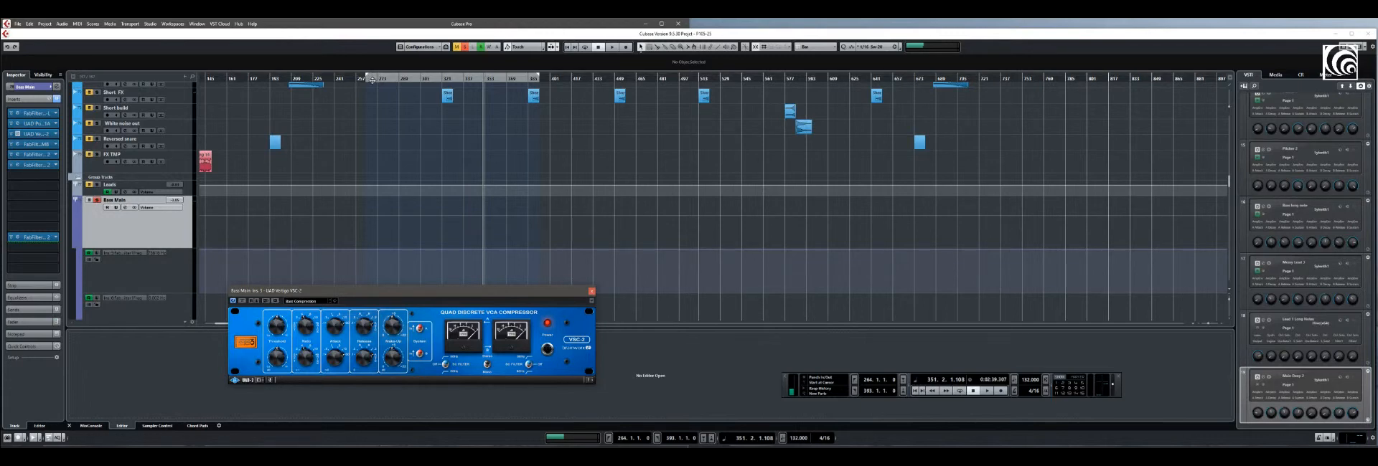
pyautogui.click(451, 78)
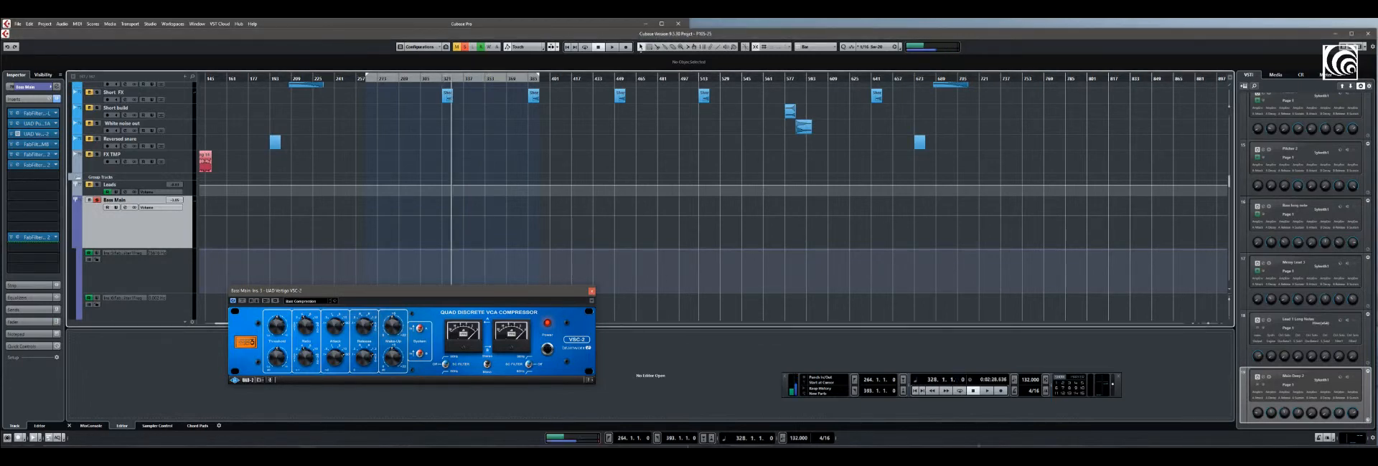
pyautogui.press('space')
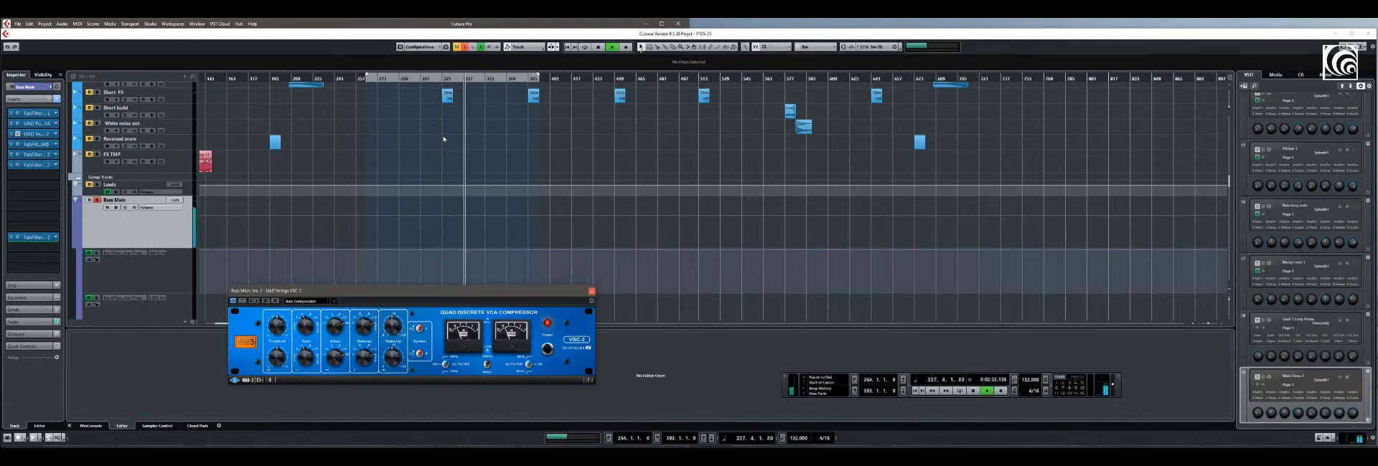
pyautogui.click(973, 391)
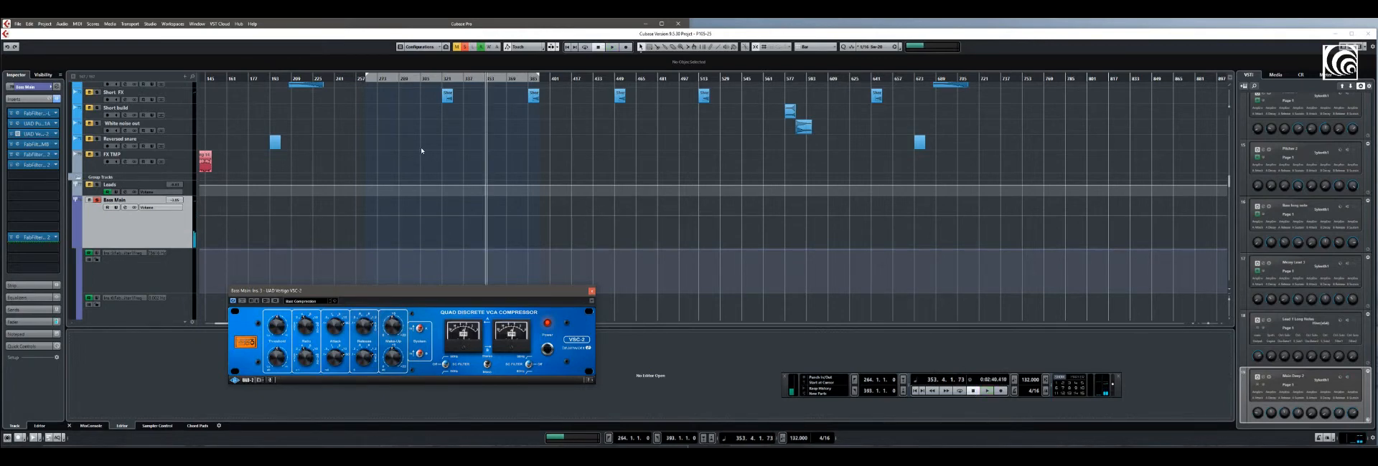
pyautogui.click(591, 291)
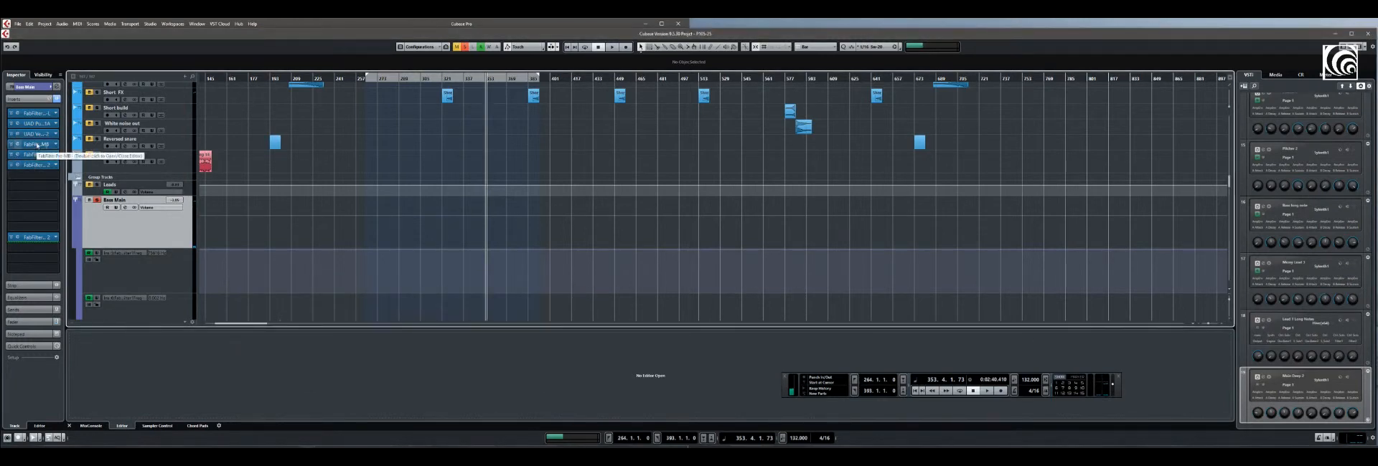
# Open the FabFilter Pro-MB insert on Bass Main and examine its low band and the crossover between the bands
pyautogui.doubleClick(38, 146)
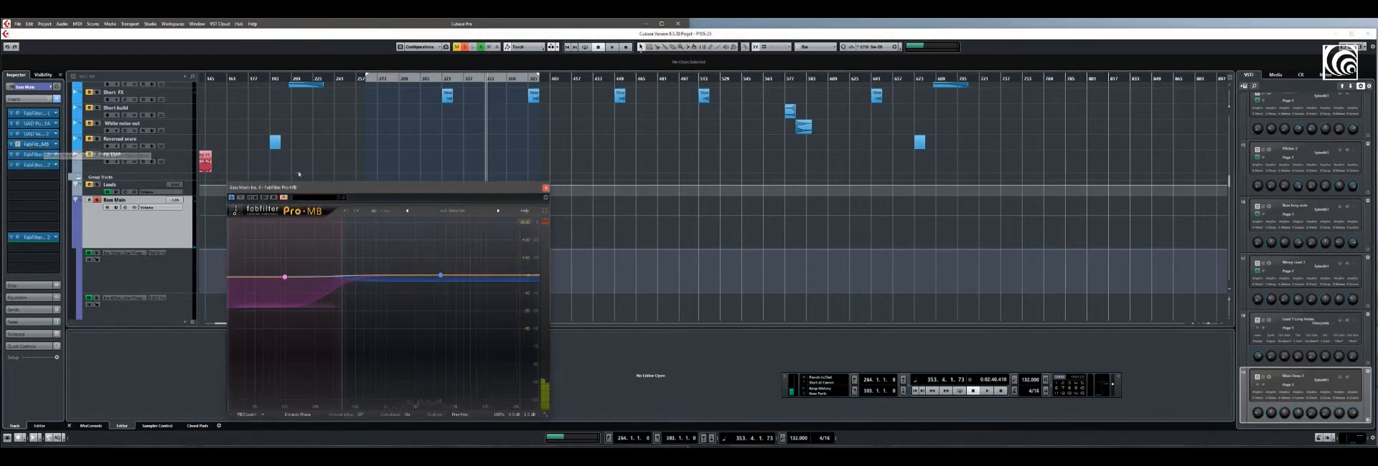
pyautogui.moveTo(398, 189); pyautogui.dragTo(414, 179)
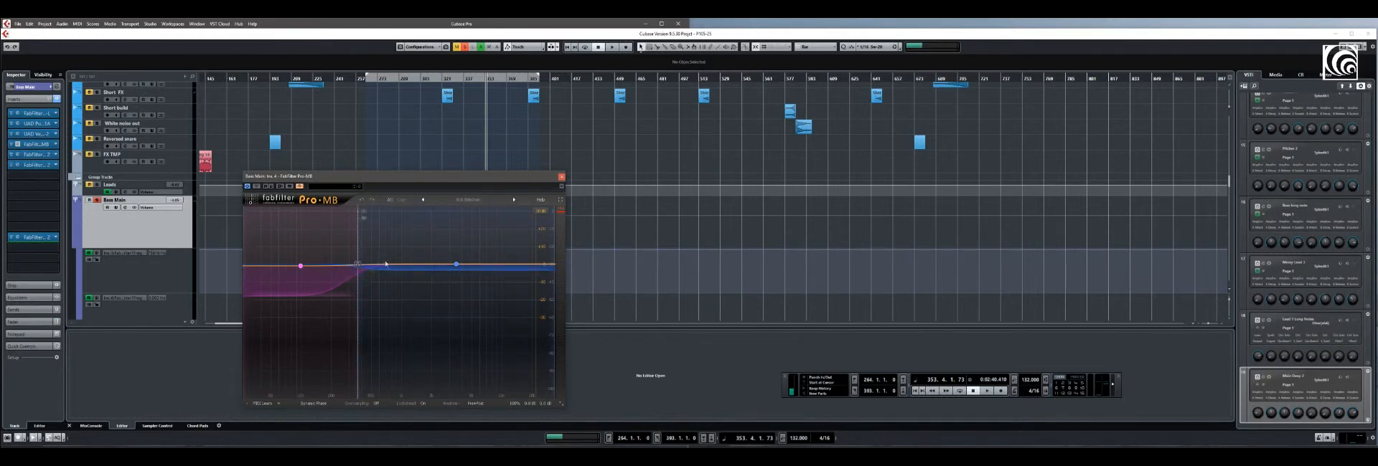
pyautogui.moveTo(419, 265); pyautogui.dragTo(411, 271)
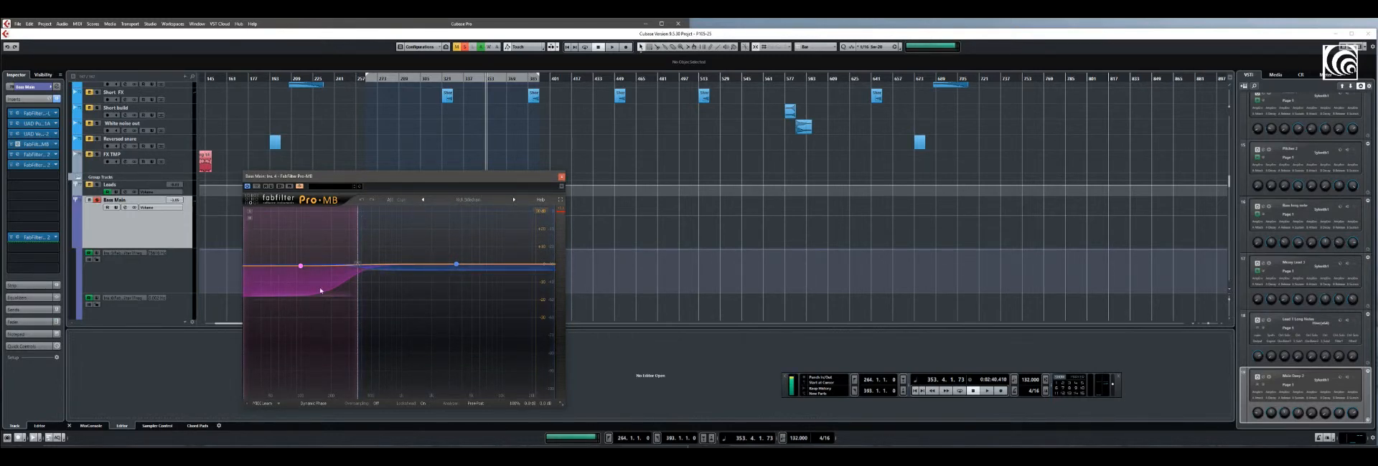
pyautogui.moveTo(384, 182); pyautogui.dragTo(399, 202)
# Play from bar 334, clear the Bass Main solo during playback, stop, and check the low band's settings before closing Pro-MB
pyautogui.click(458, 77)
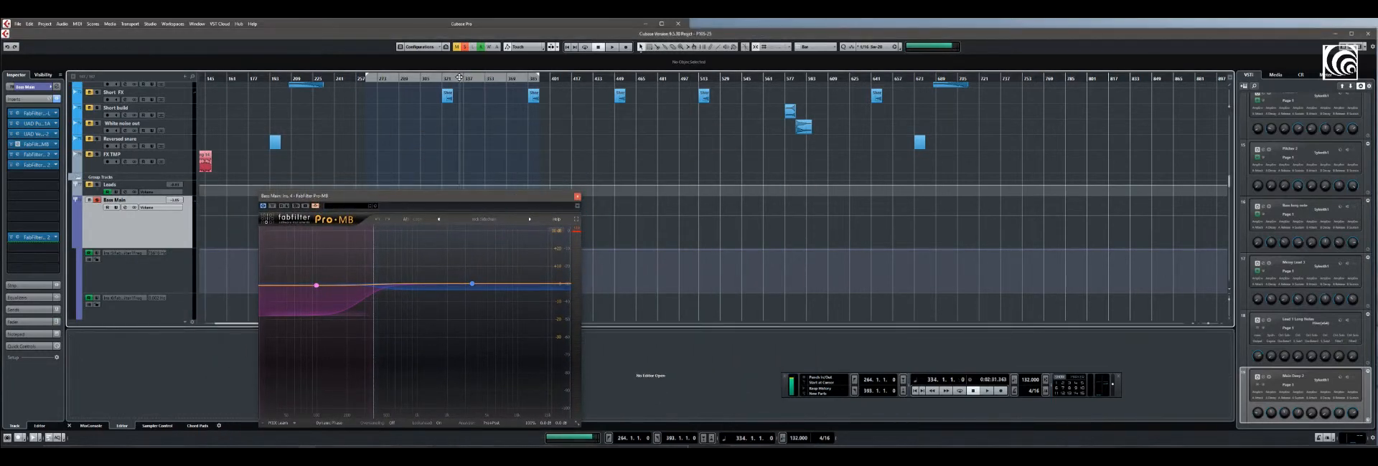
pyautogui.click(987, 391)
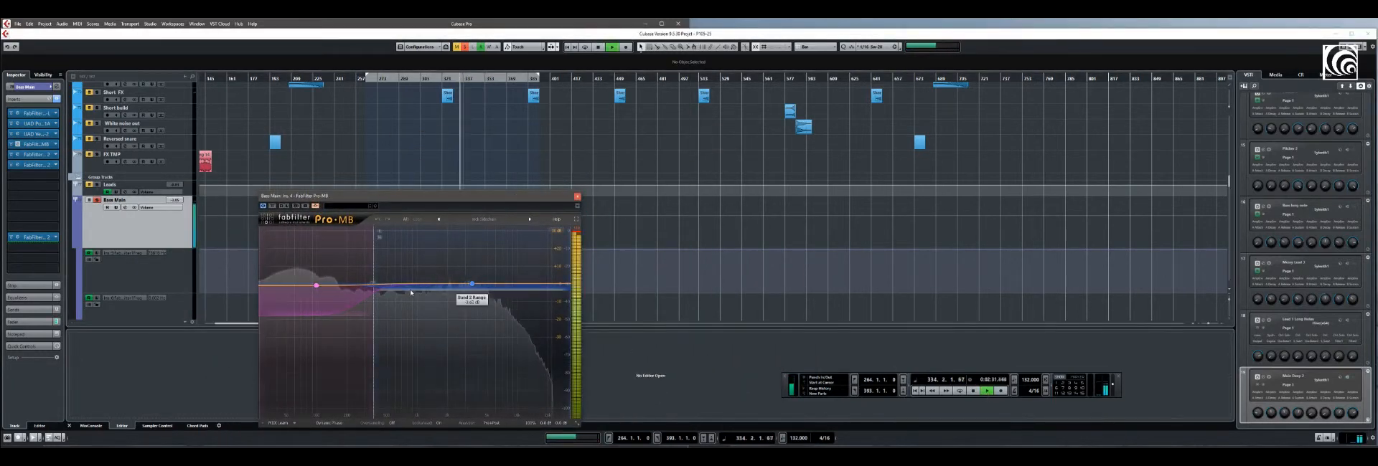
pyautogui.click(464, 47)
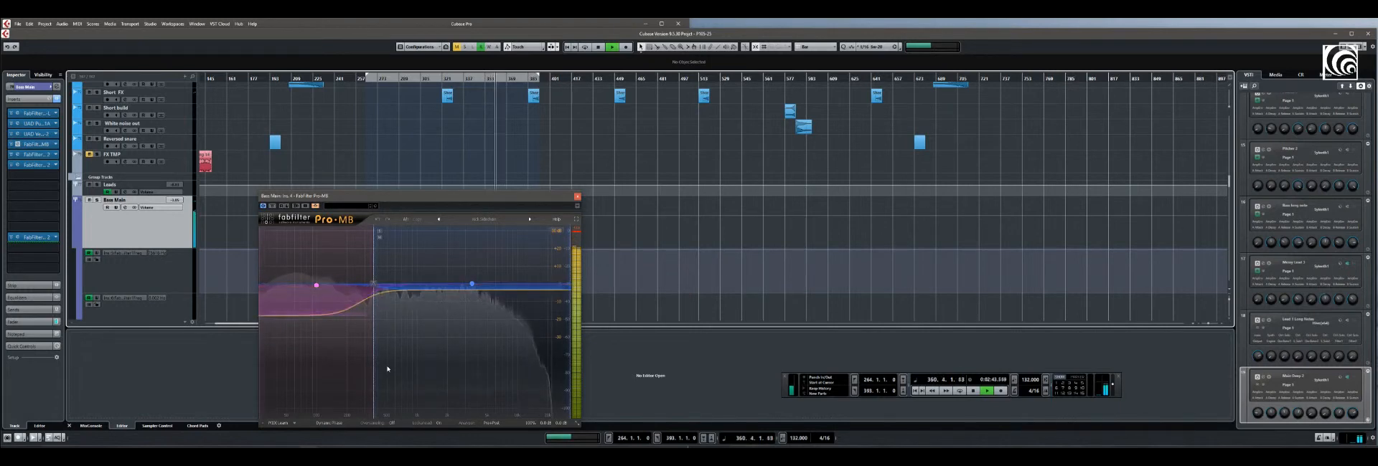
pyautogui.click(974, 392)
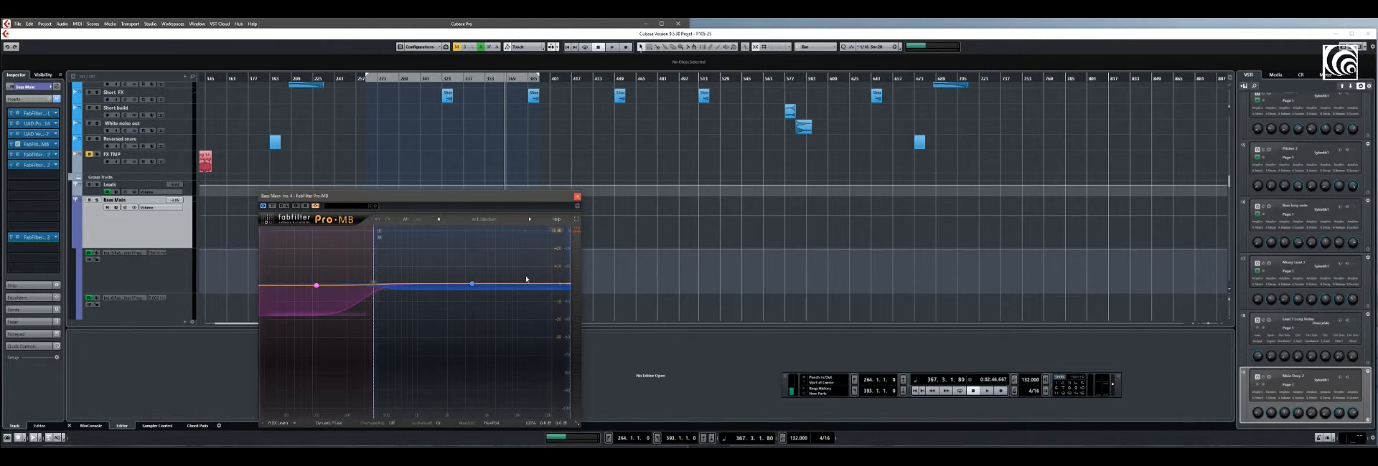
pyautogui.click(316, 285)
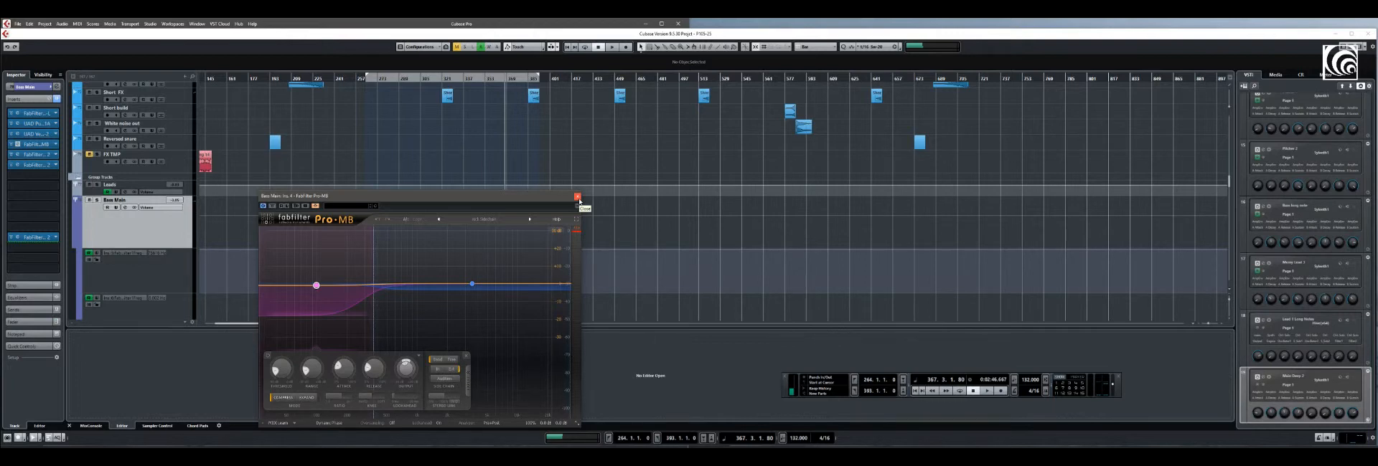
pyautogui.click(577, 196)
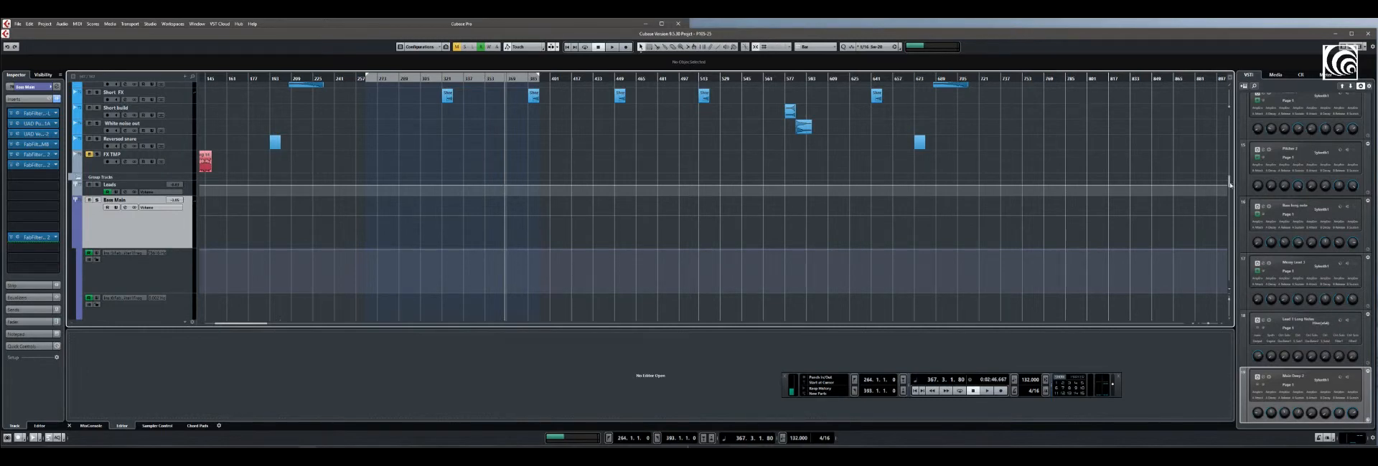
# Find the Kick group channel and select it to show its insert effects
pyautogui.scroll(-5, 1229, 185)
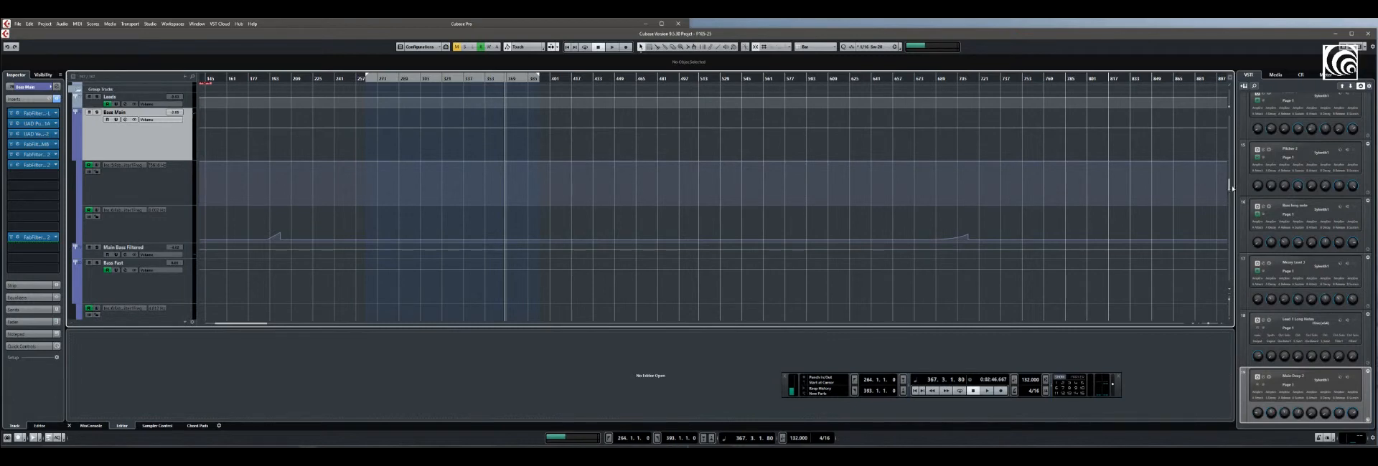
pyautogui.scroll(-6, 1232, 188)
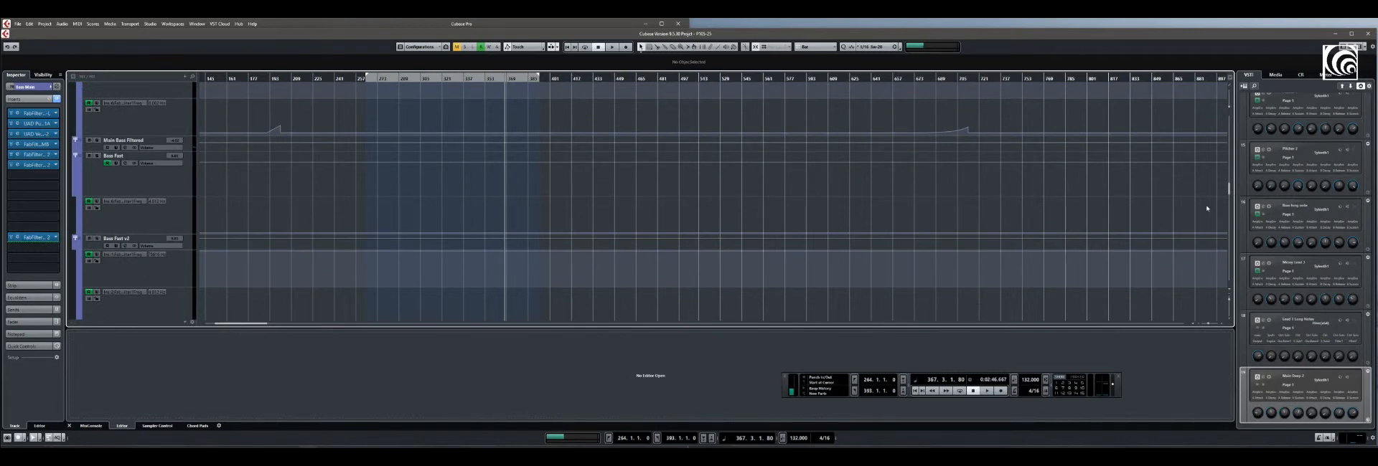
pyautogui.scroll(-10, 1229, 191)
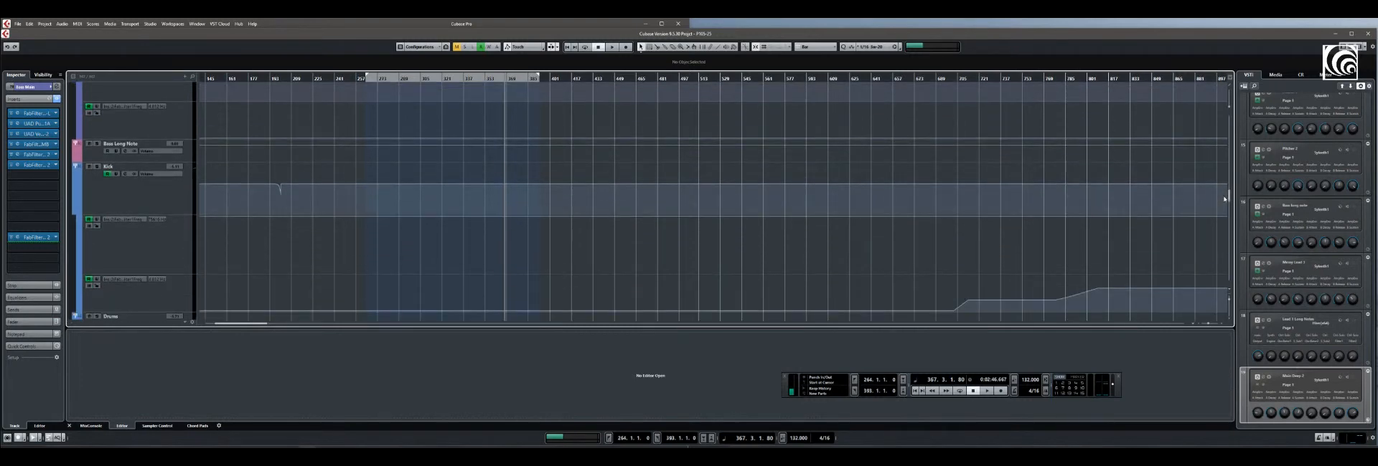
pyautogui.click(129, 199)
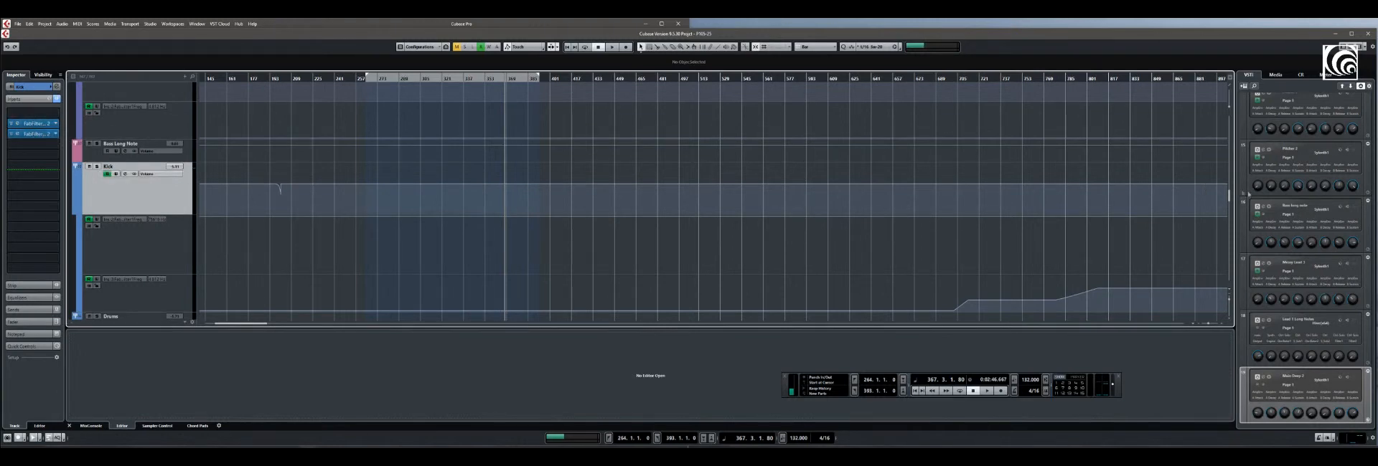
# Find the master group channels and select MASTER KICK and MASTER BASS to show their insert effects
pyautogui.scroll(-5, 1229, 198)
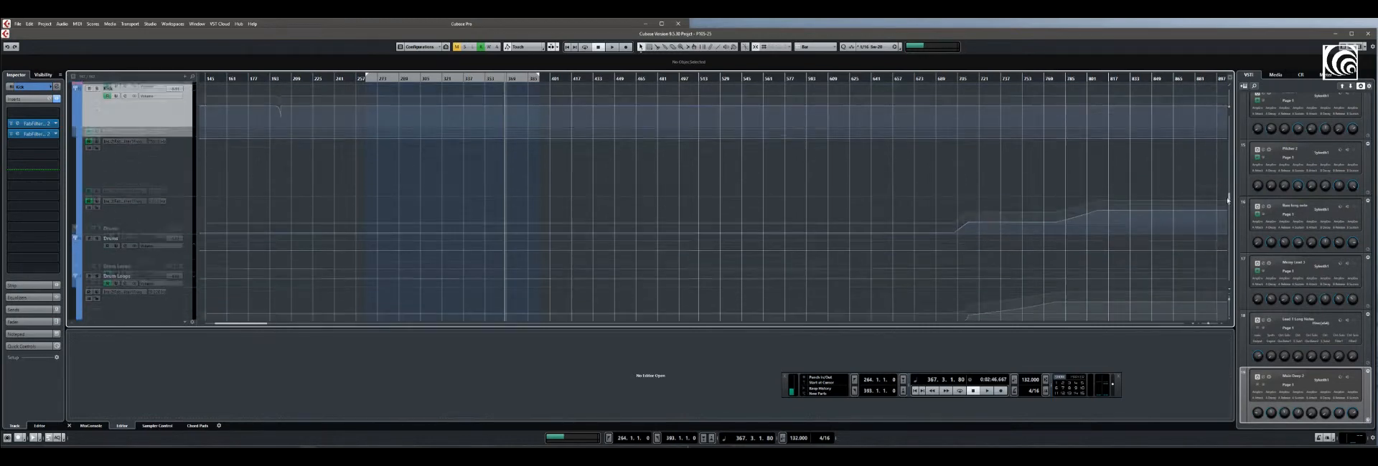
pyautogui.scroll(-3, 1226, 206)
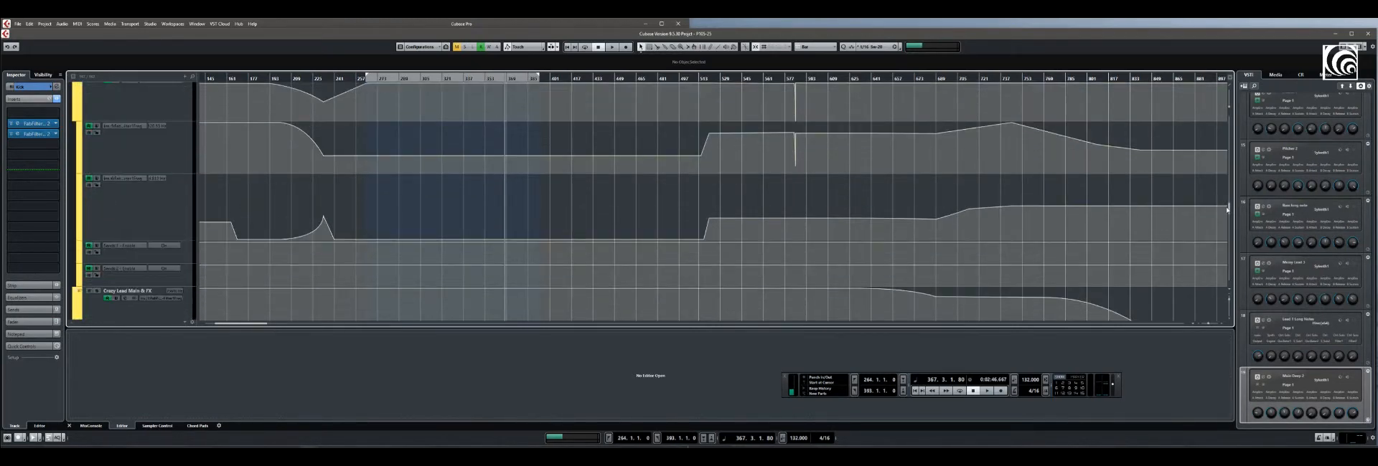
pyautogui.scroll(-6, 1227, 210)
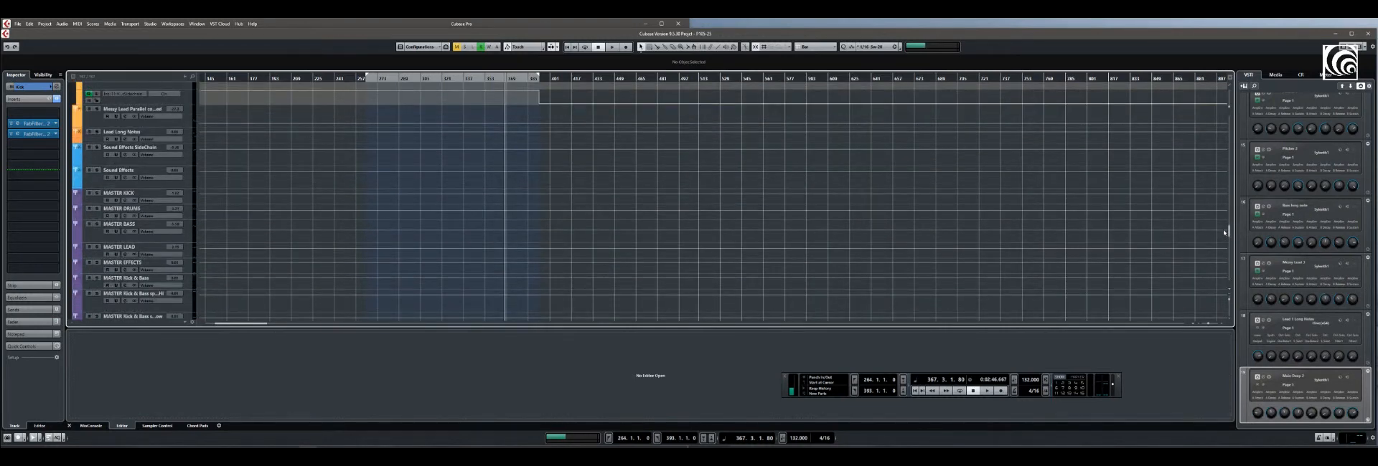
pyautogui.scroll(-3, 1224, 233)
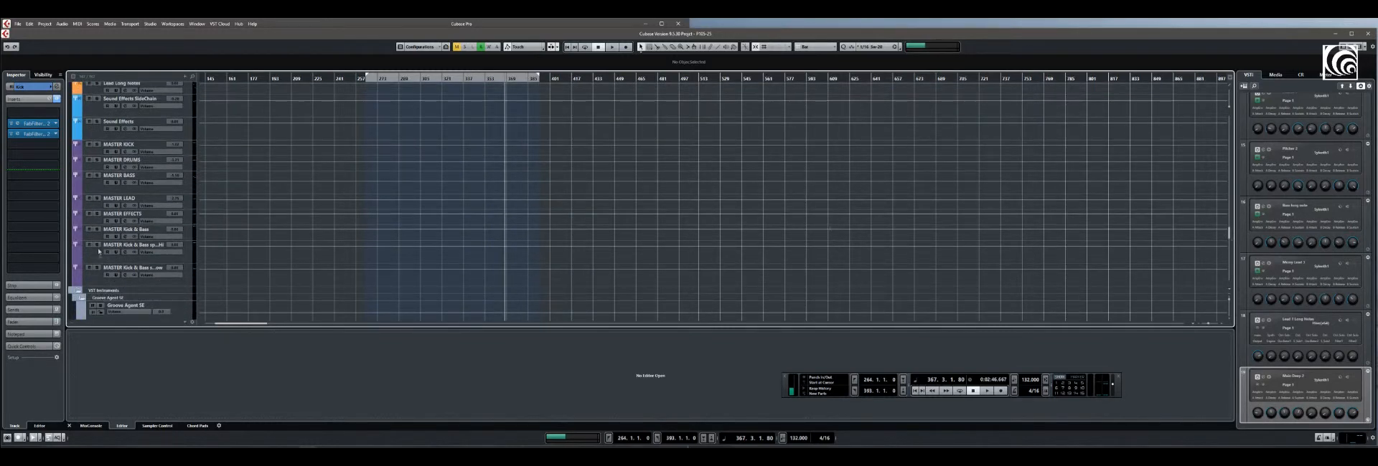
pyautogui.click(92, 155)
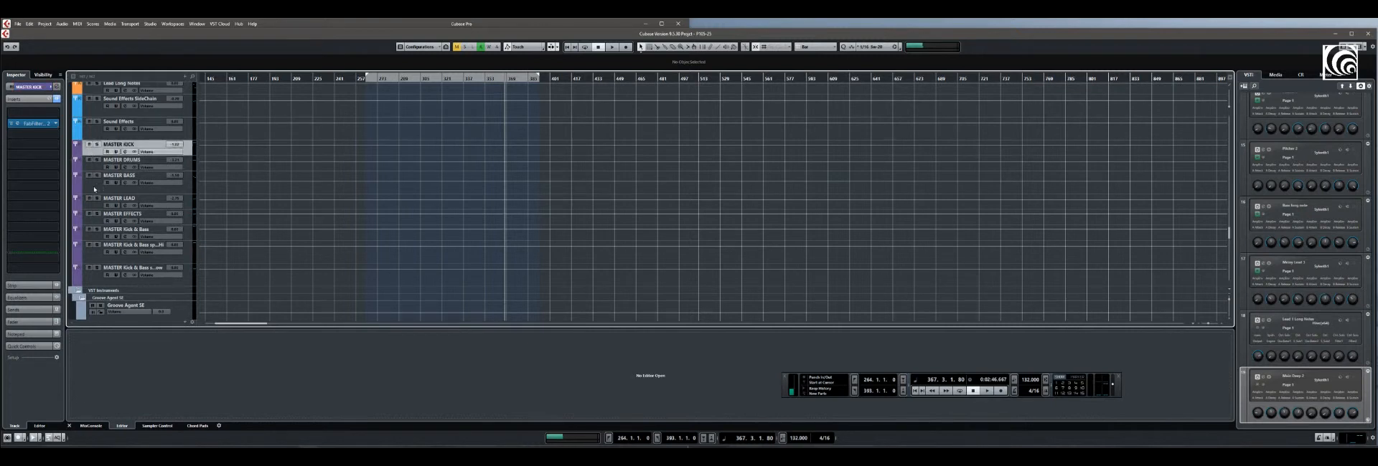
pyautogui.click(100, 180)
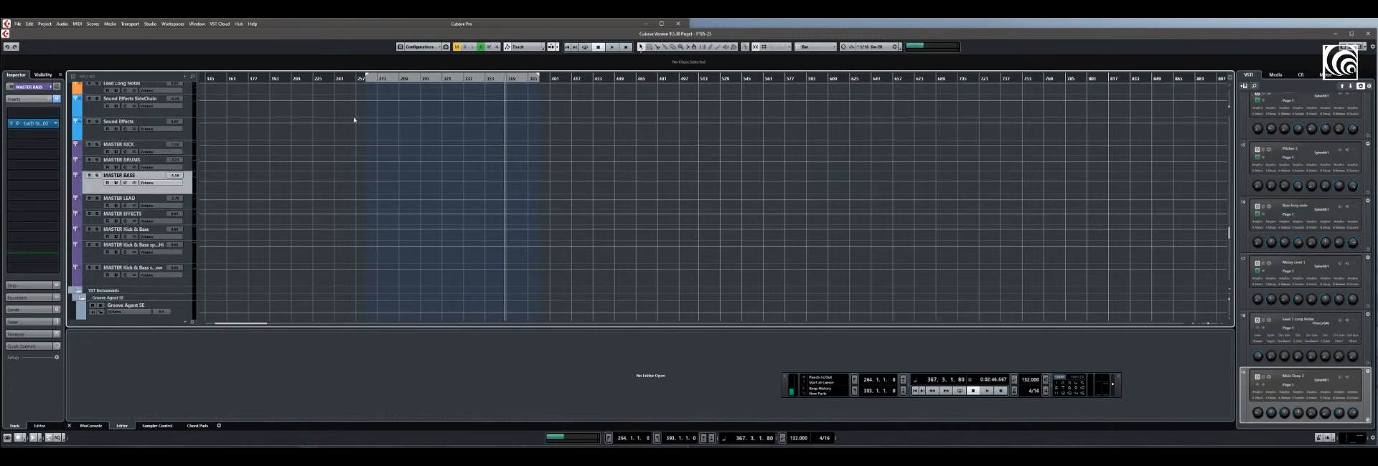
# Play from bar 330, solo MASTER KICK and MASTER BASS briefly, clear the solos and stop playback
pyautogui.click(453, 77)
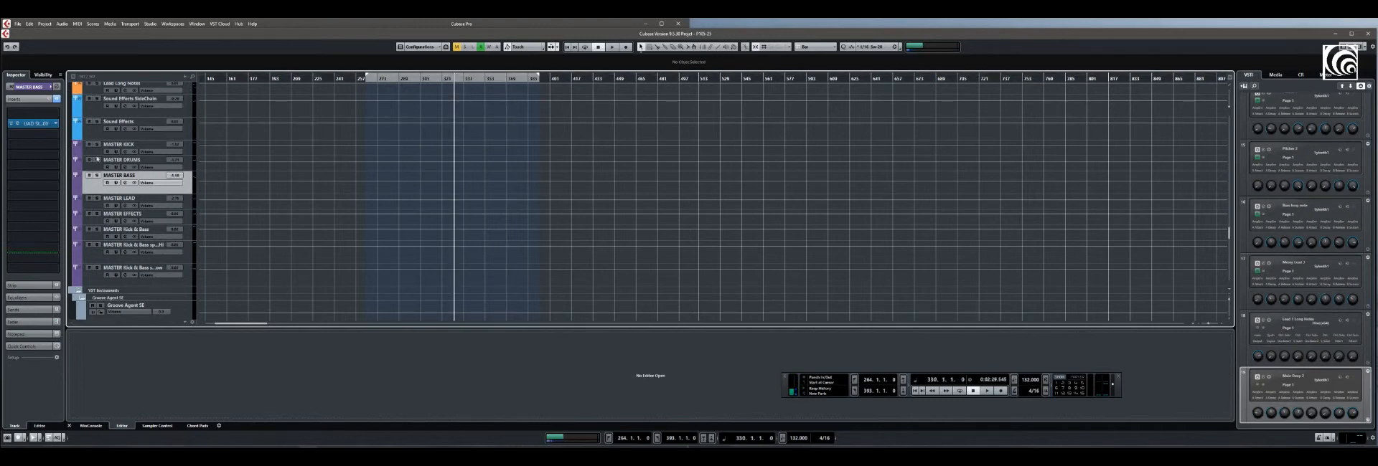
pyautogui.press('space')
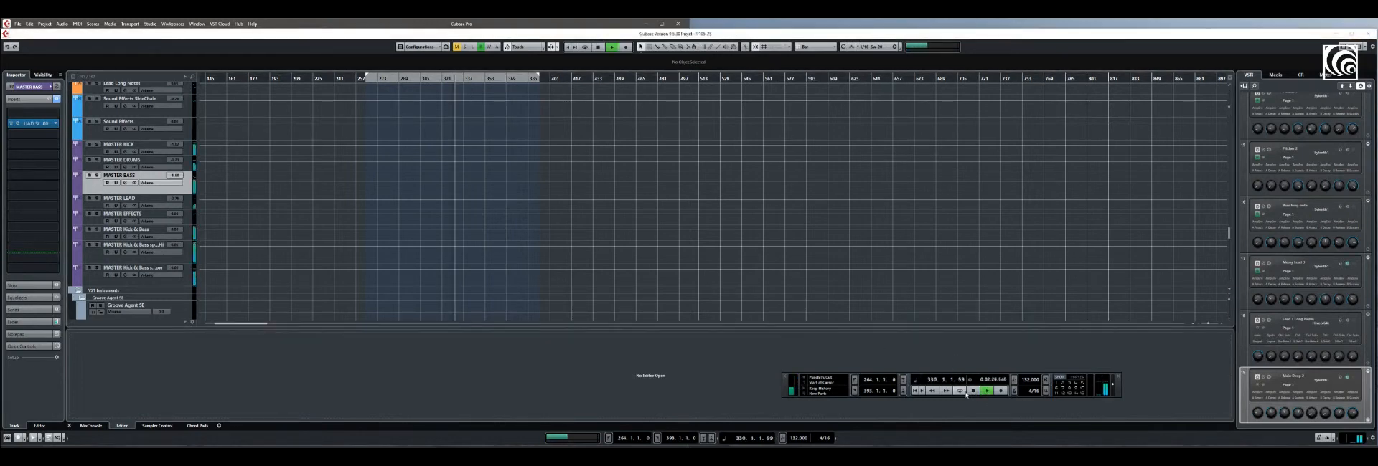
pyautogui.click(97, 175)
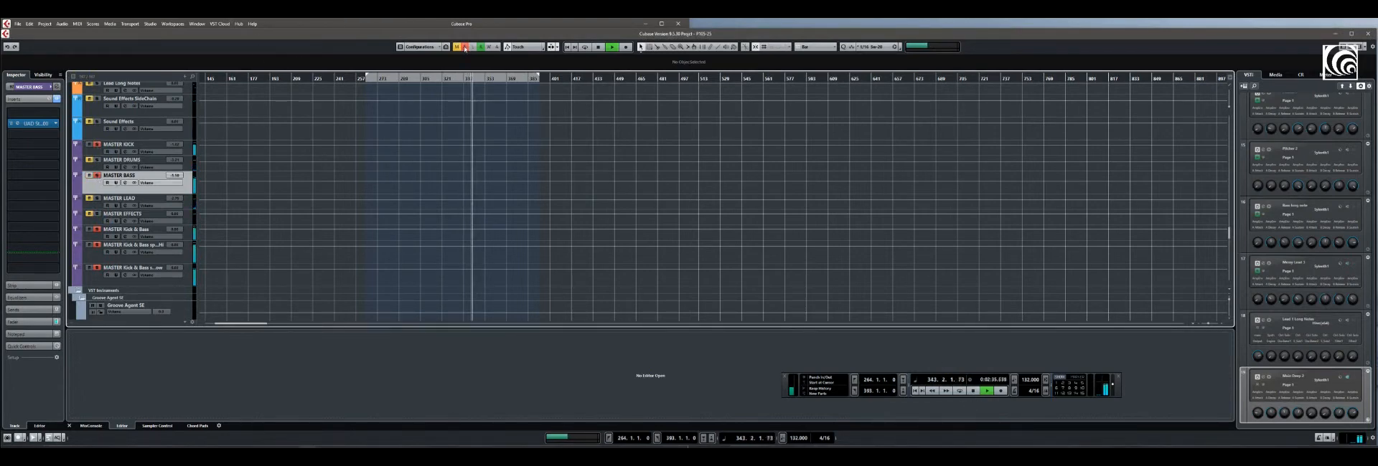
pyautogui.click(97, 175)
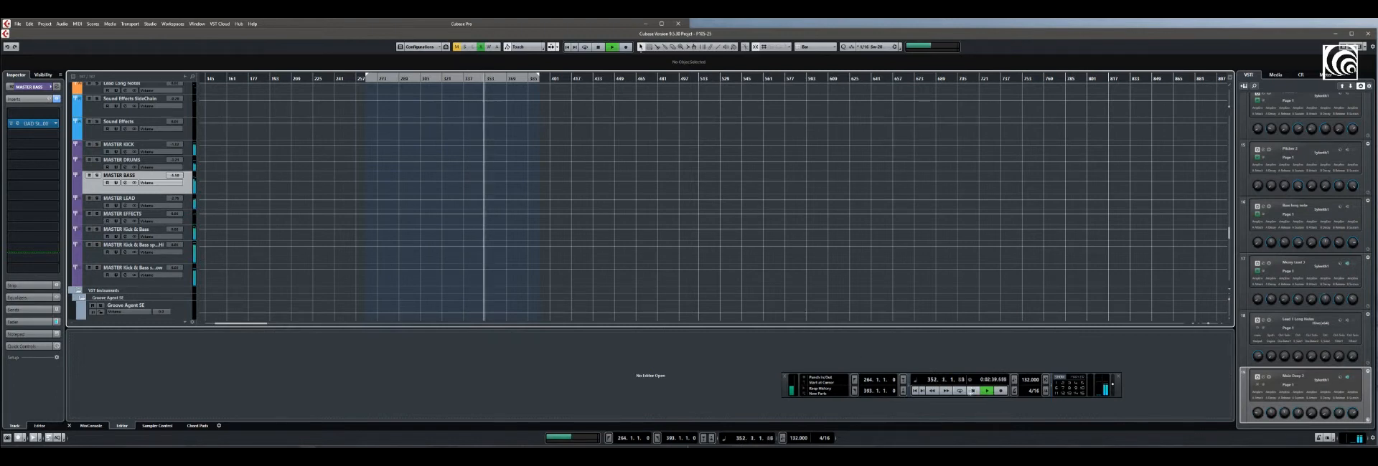
pyautogui.click(973, 391)
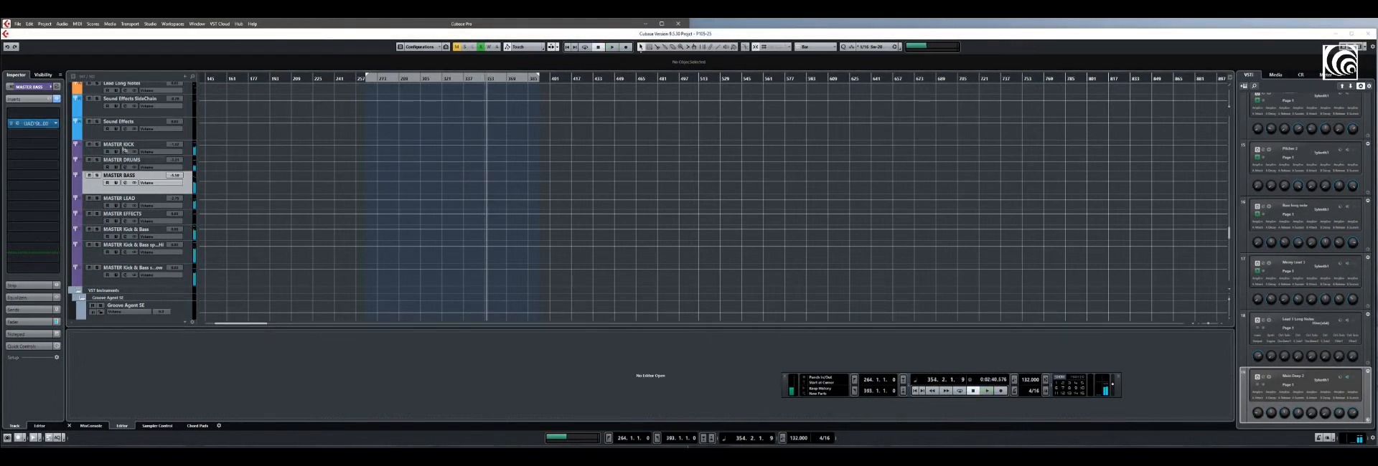
# Check the MASTER KICK inserts, view the Studer A800 tape plug-in on MASTER BASS and close it
pyautogui.click(92, 152)
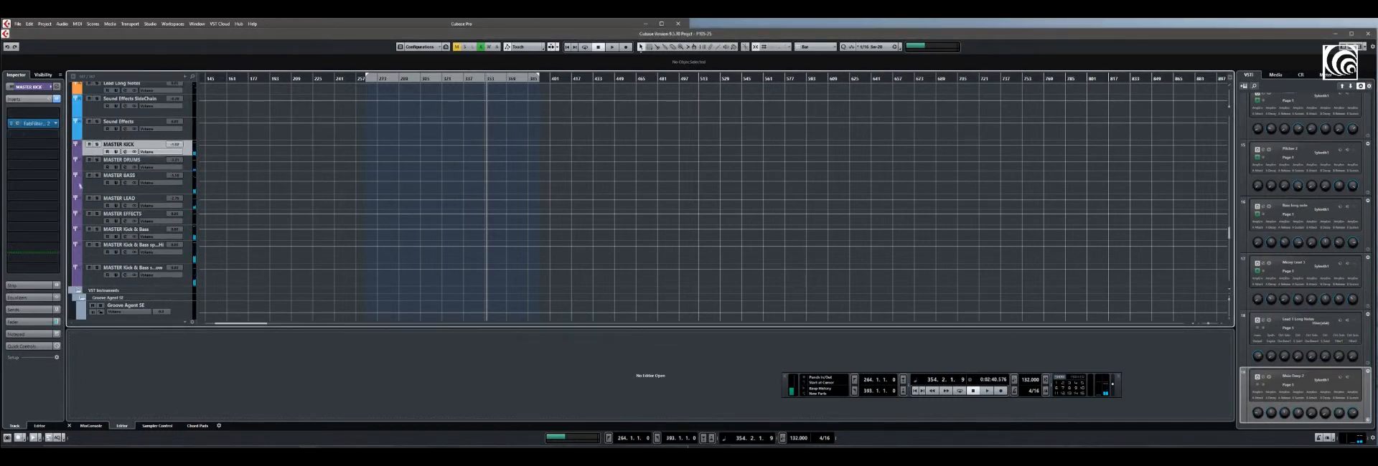
pyautogui.click(98, 185)
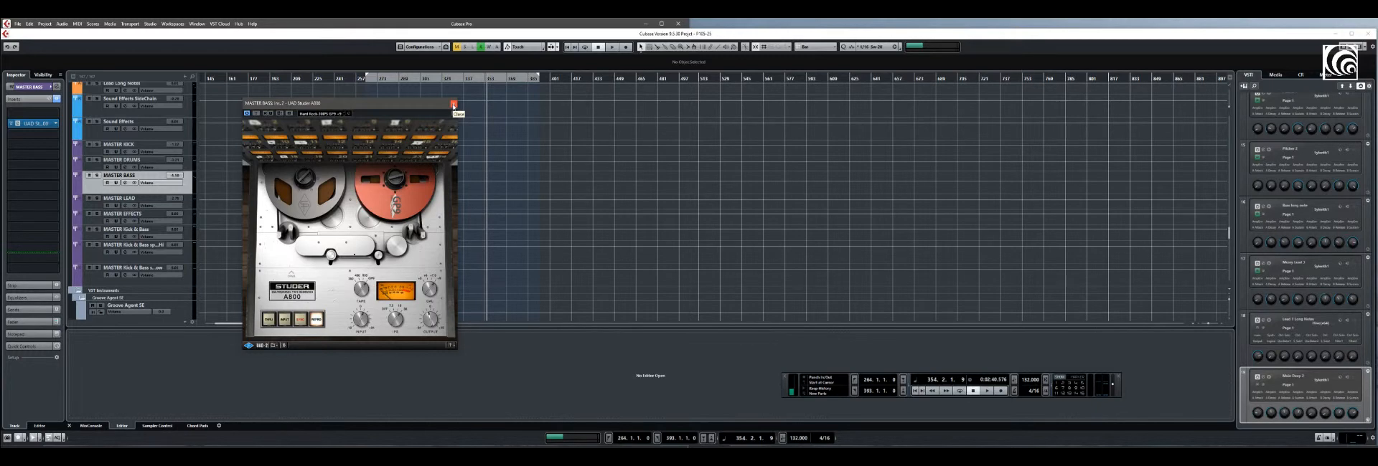
pyautogui.click(452, 104)
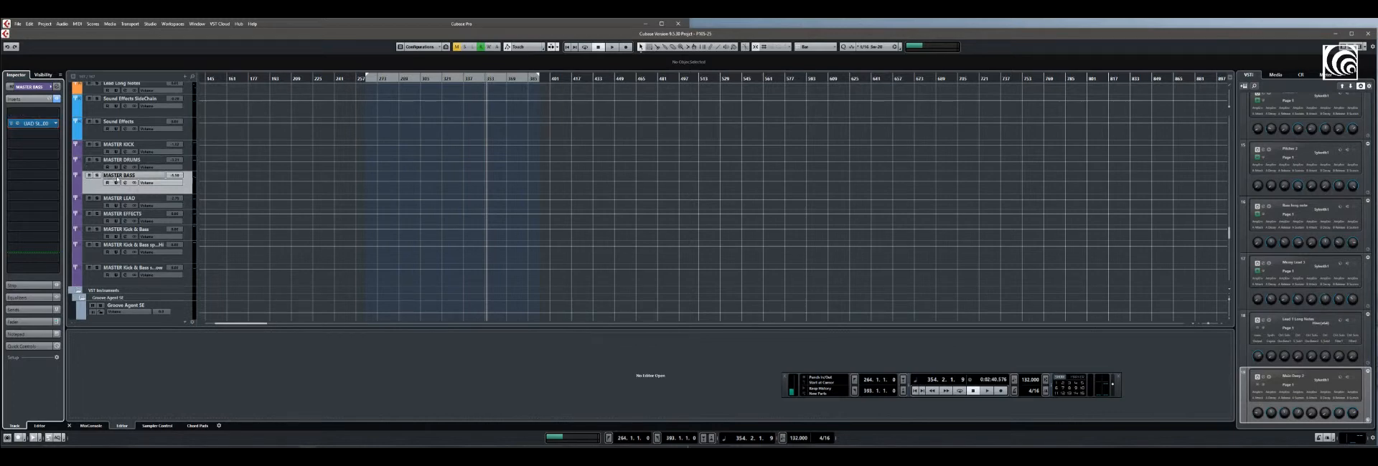
# Reduce the height of the MASTER BASS track slightly in the track list
pyautogui.click(93, 153)
pyautogui.click(94, 188)
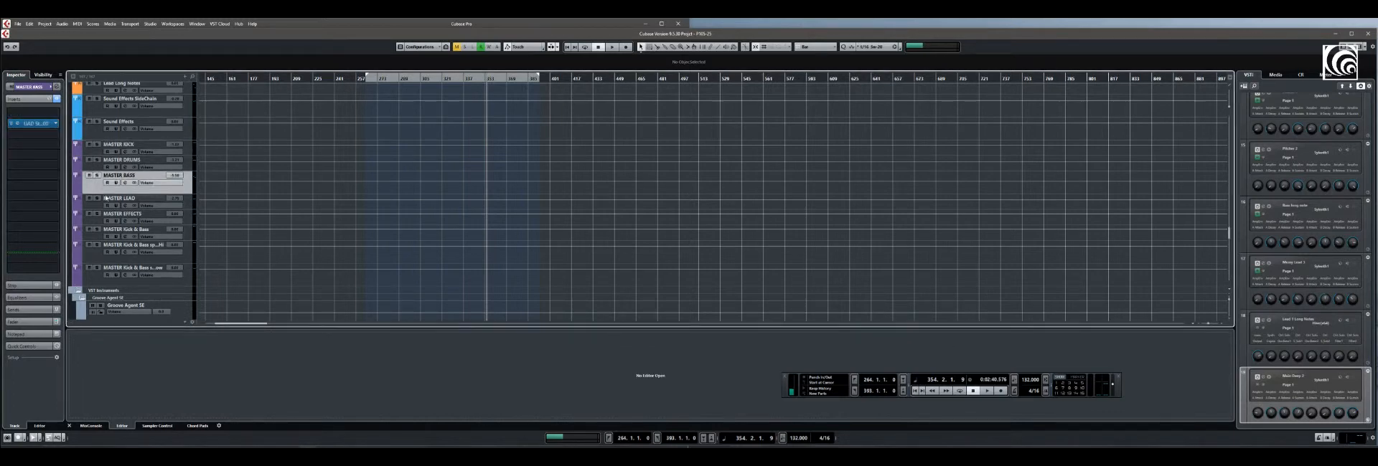
pyautogui.moveTo(106, 192); pyautogui.dragTo(106, 185)
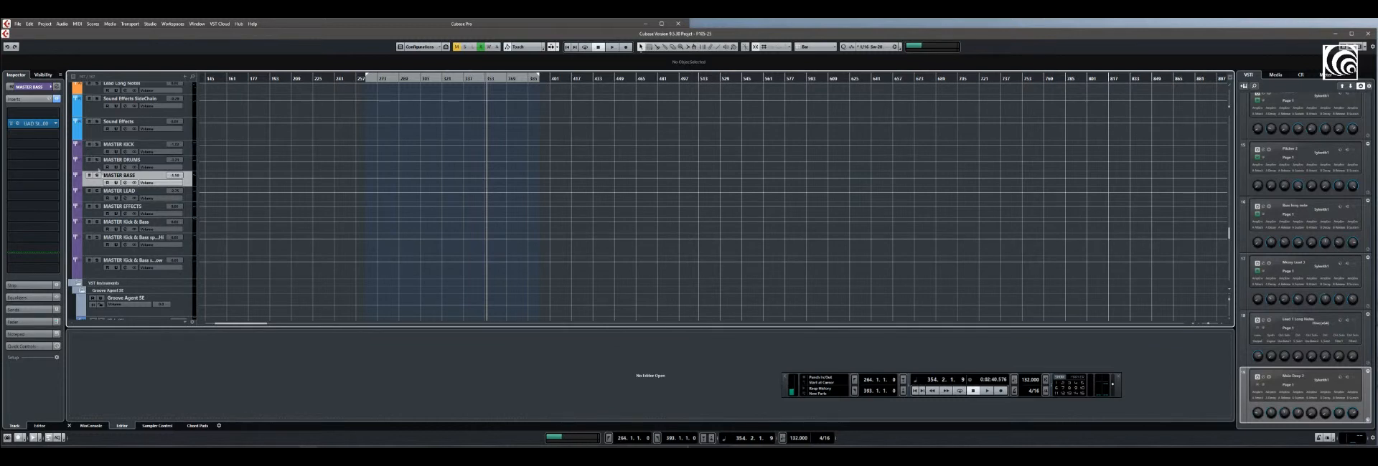
# Compare the MASTER Kick & Bass group with the MASTER KICK and MASTER BASS channels by selecting each in turn
pyautogui.click(98, 229)
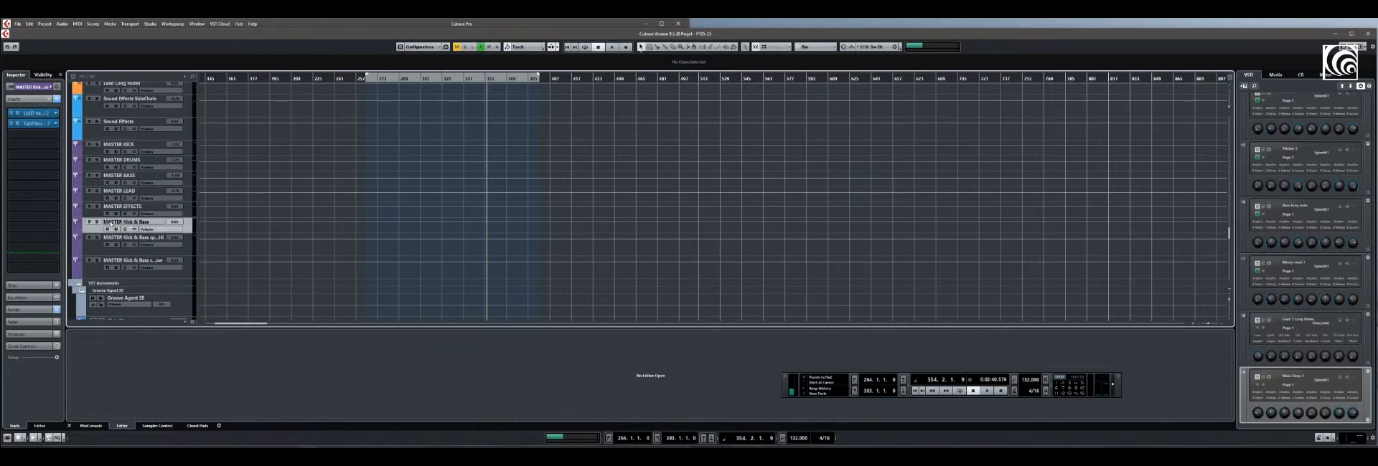
pyautogui.moveTo(101, 224)
pyautogui.mouseDown()
pyautogui.moveTo(152, 225)
pyautogui.moveTo(101, 226)
pyautogui.mouseUp()
pyautogui.click(92, 152)
pyautogui.click(99, 184)
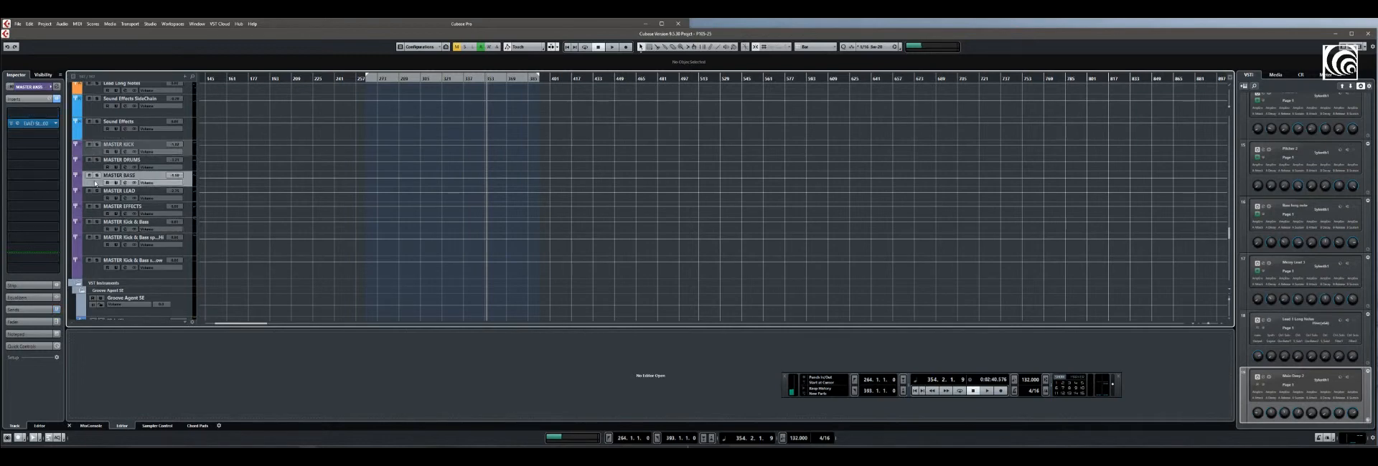
pyautogui.click(91, 229)
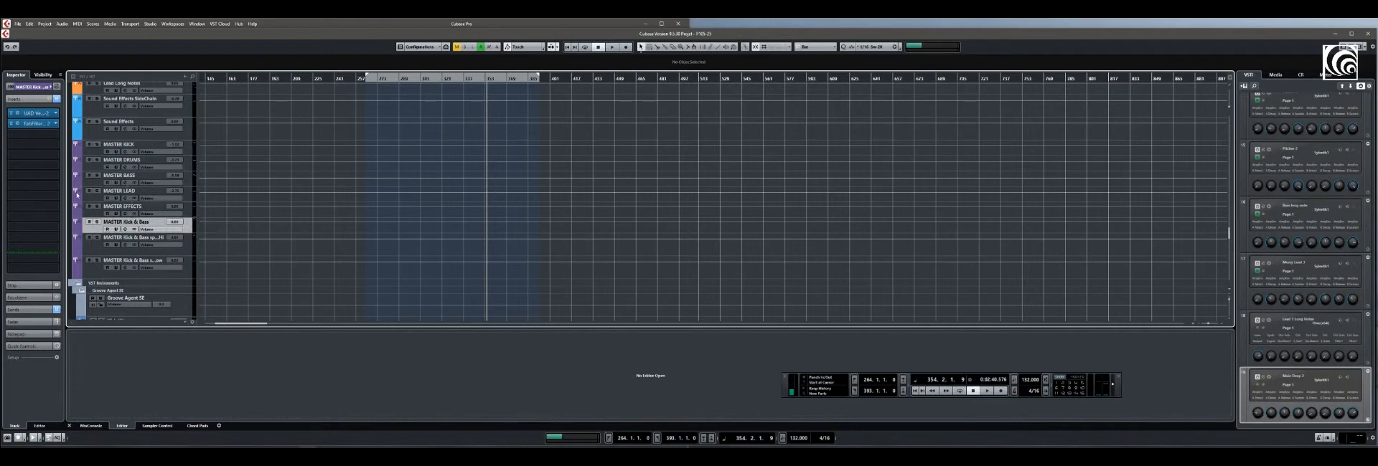
# Open the UAD Vertigo VSC-2 compressor on MASTER Kick & Bass, reposition its window while examining it, and close it
pyautogui.click(17, 113)
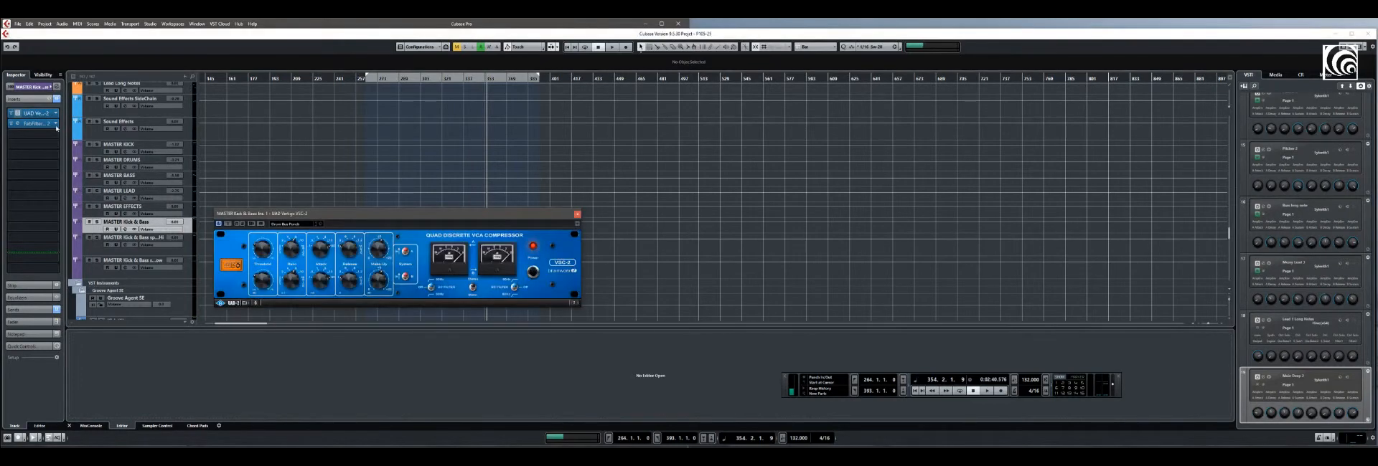
pyautogui.moveTo(339, 212)
pyautogui.mouseDown()
pyautogui.moveTo(295, 201)
pyautogui.moveTo(363, 213)
pyautogui.moveTo(329, 218)
pyautogui.mouseUp()
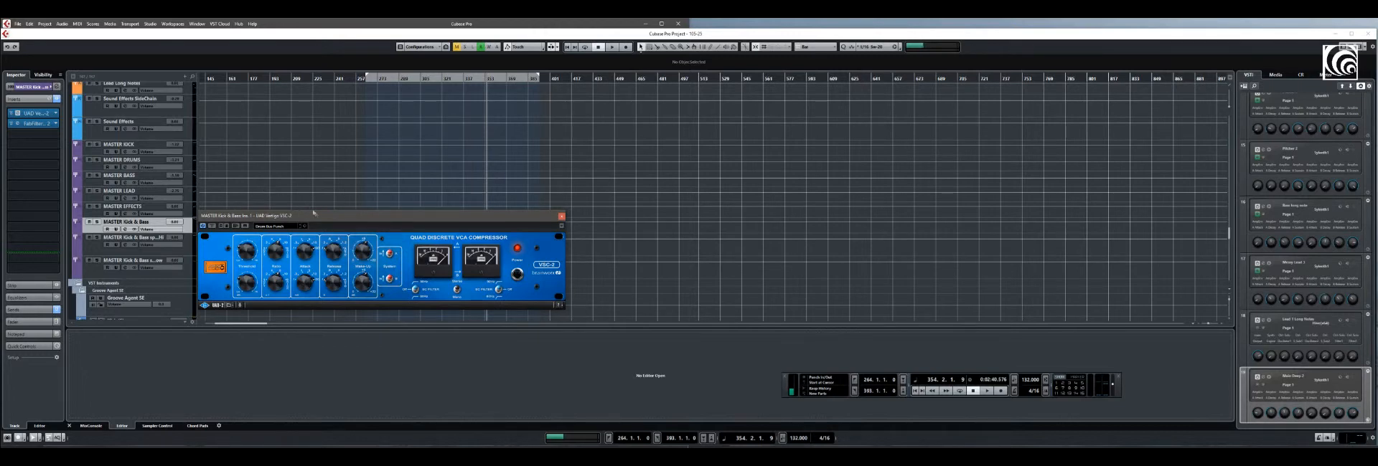
pyautogui.moveTo(328, 218); pyautogui.dragTo(351, 252)
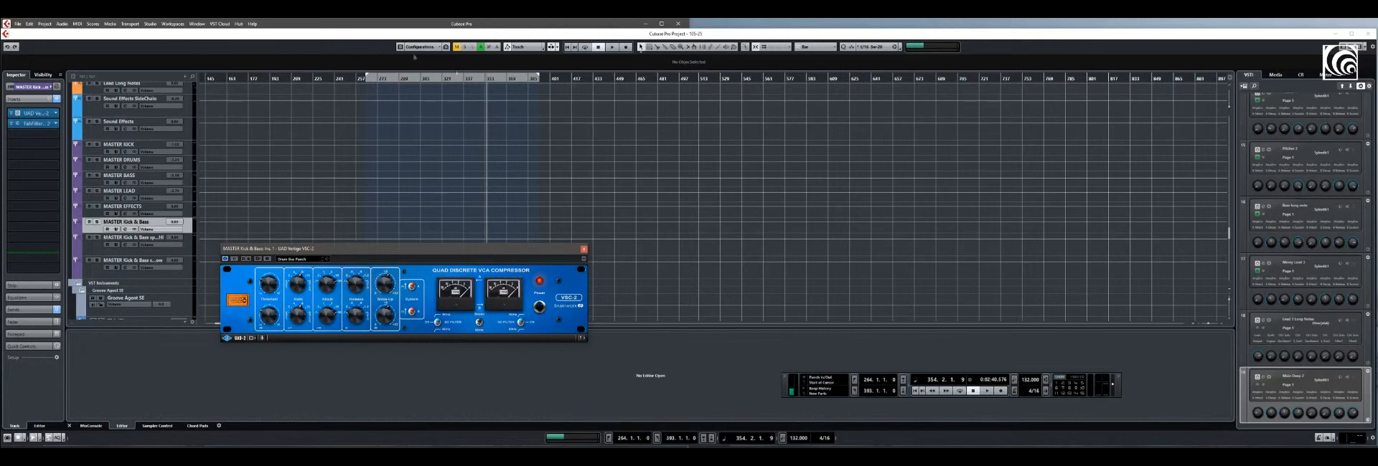
pyautogui.moveTo(310, 253); pyautogui.dragTo(308, 244)
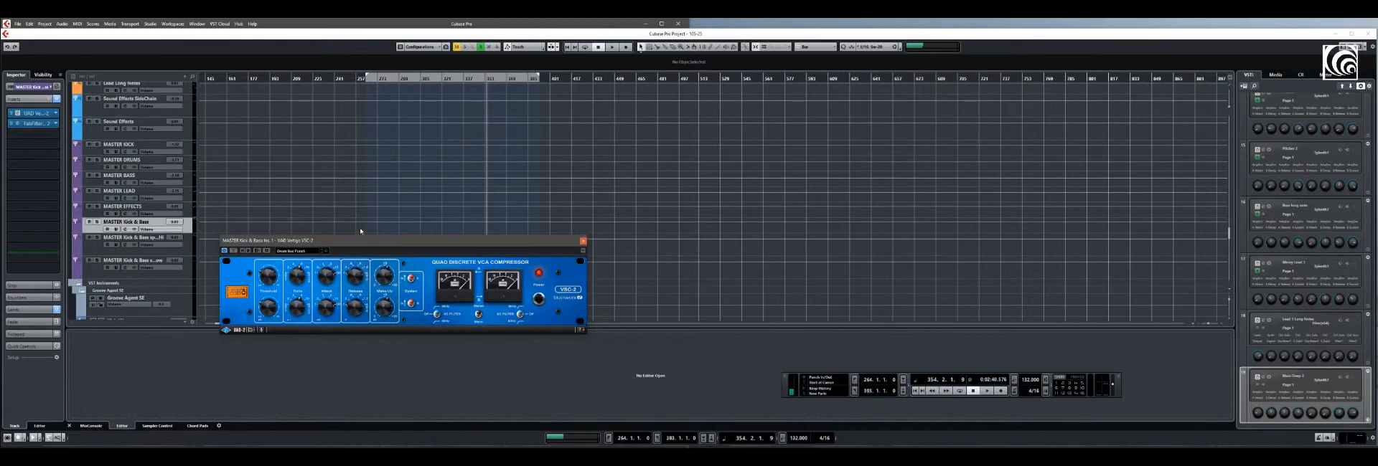
pyautogui.moveTo(357, 246); pyautogui.dragTo(394, 246)
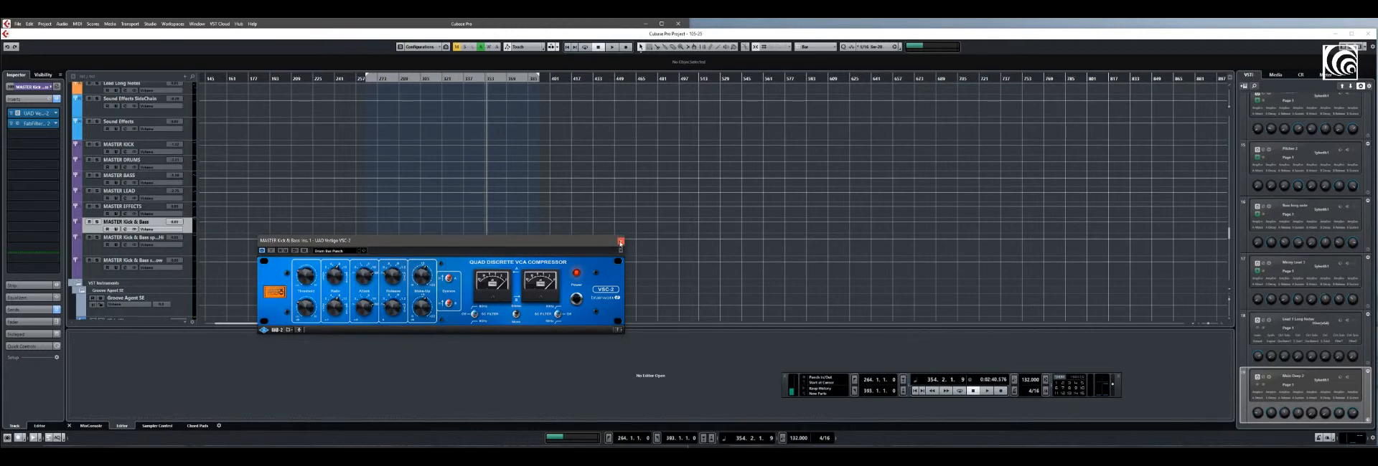
pyautogui.click(621, 243)
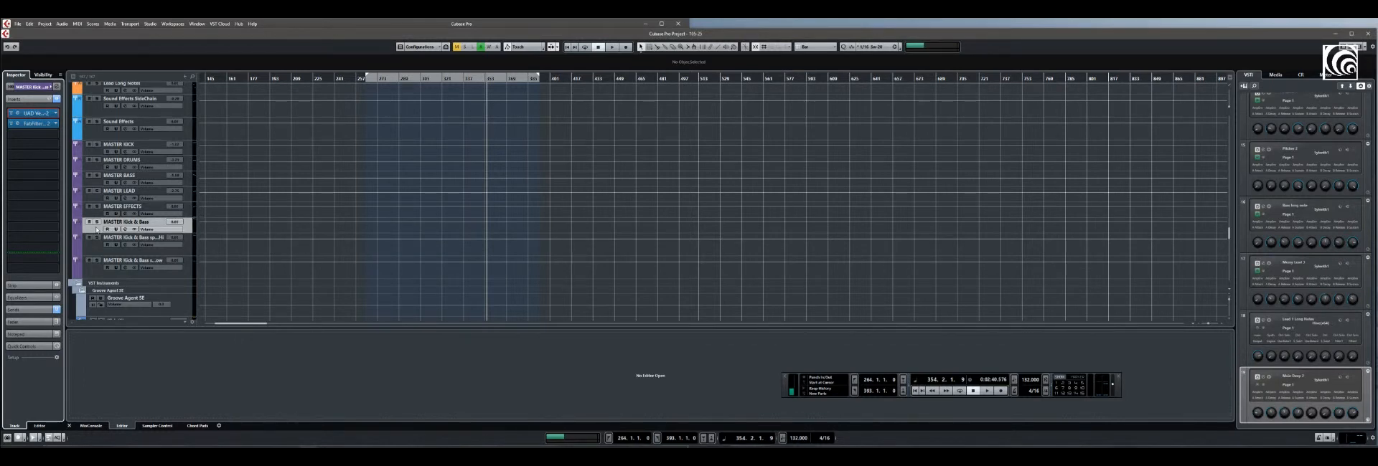
# Select the MASTER Kick & Bass split Hi and split Low groups to identify them and show their inserts
pyautogui.click(95, 253)
pyautogui.click(95, 274)
pyautogui.click(99, 246)
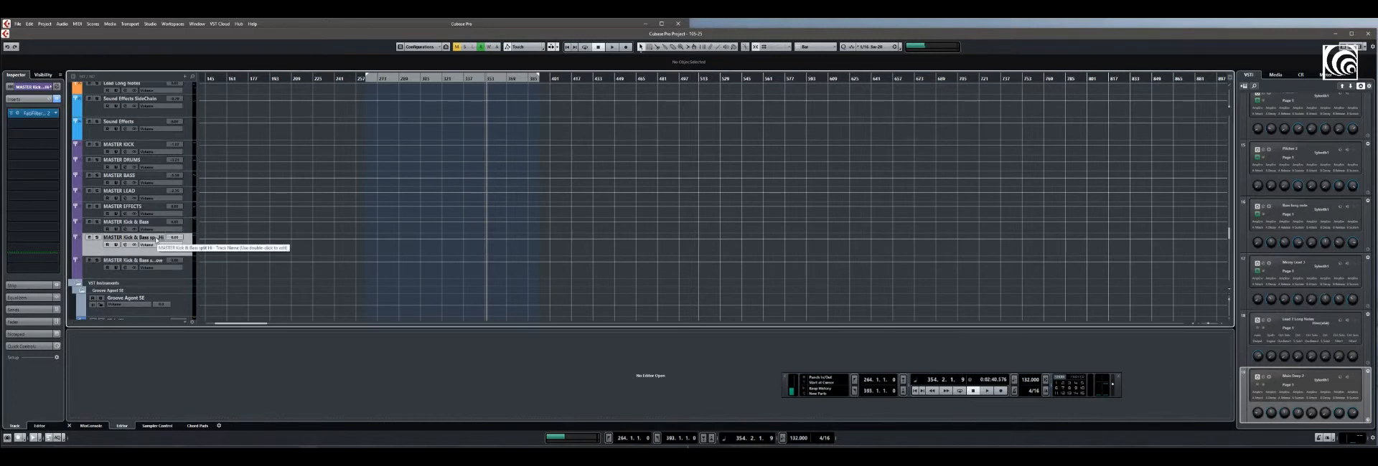
pyautogui.click(149, 262)
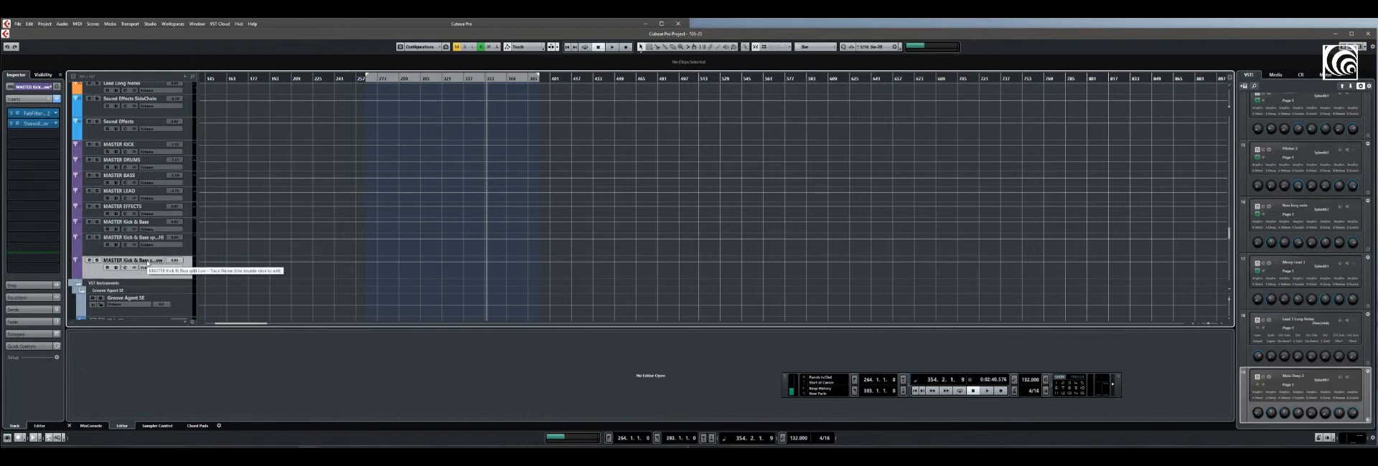
pyautogui.click(99, 249)
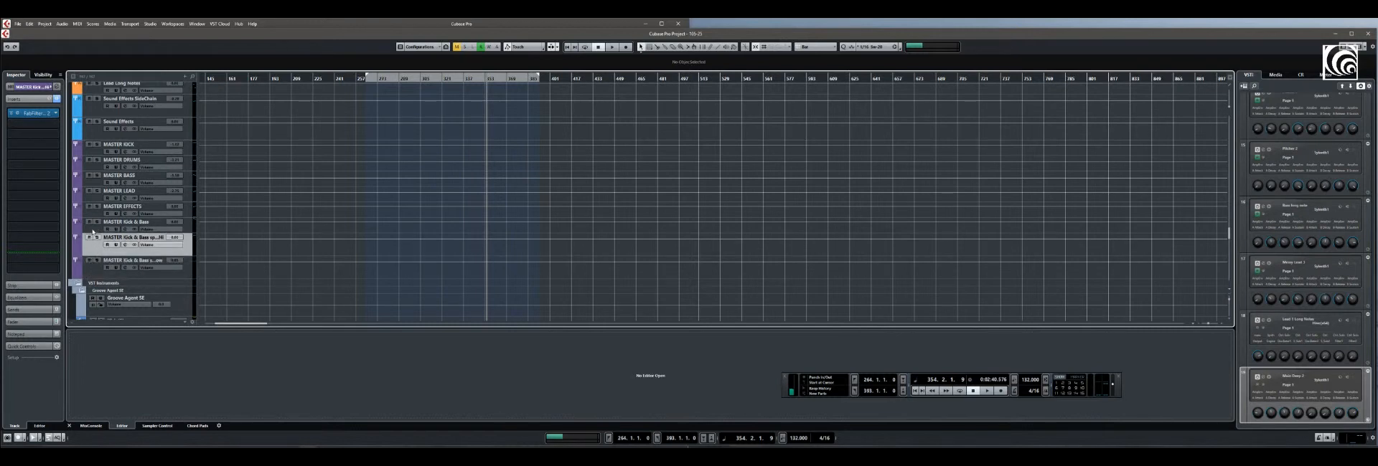
# Select MASTER Kick & Bass and show its output routing and its sends to the split groups
pyautogui.click(94, 230)
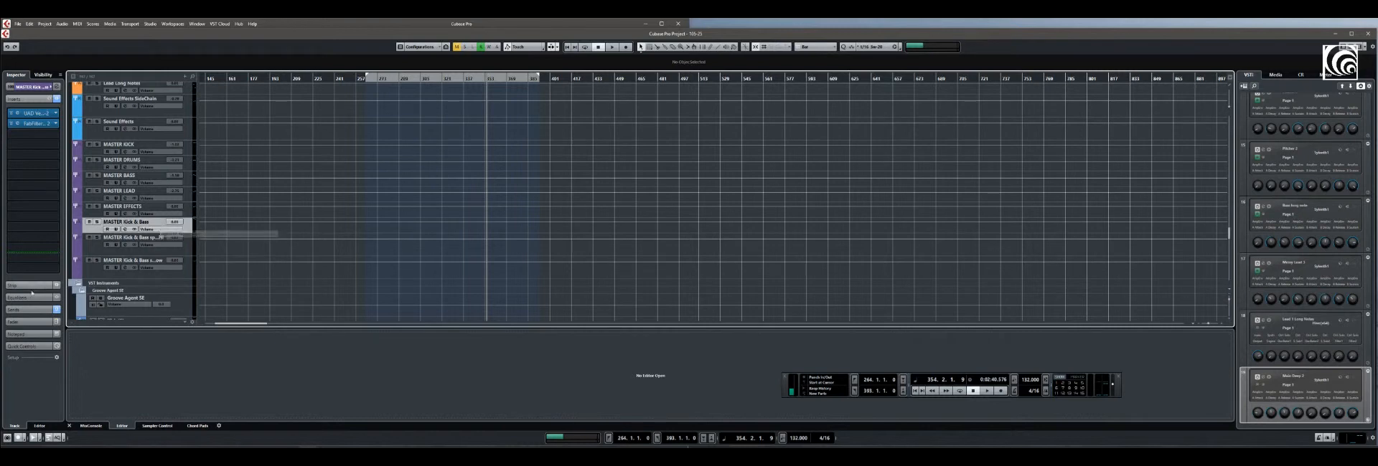
pyautogui.click(31, 87)
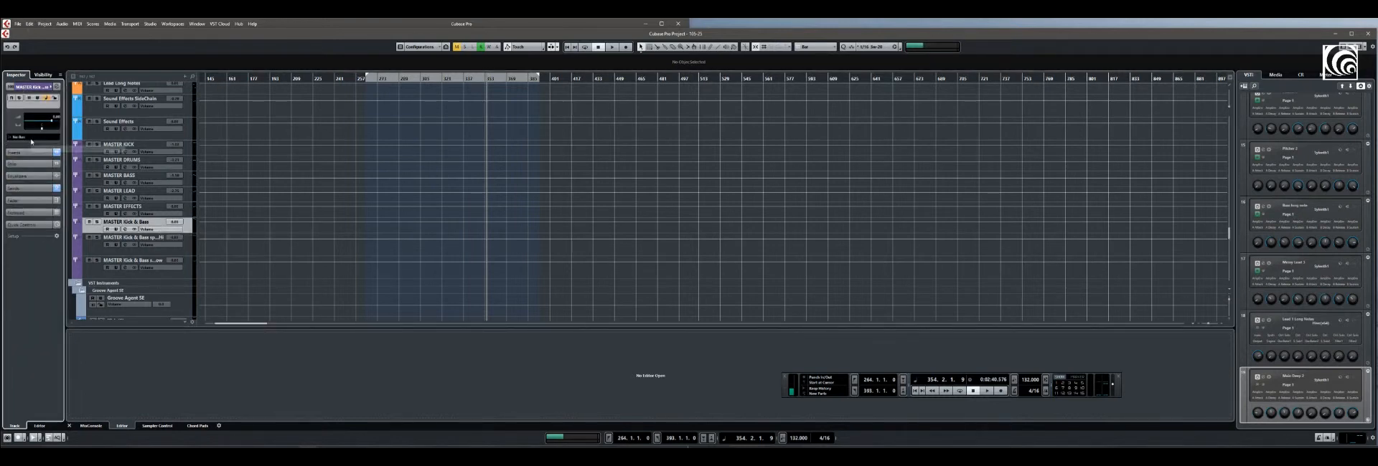
pyautogui.click(23, 189)
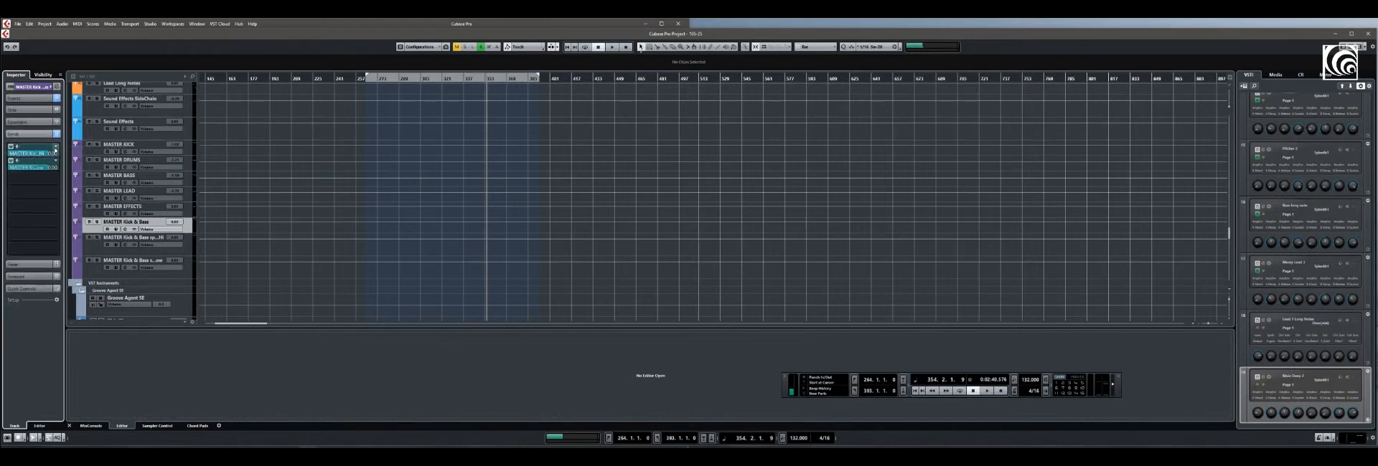
# Open FabFilter Pro-Q on the split Hi and split Low groups, compare their filters side by side, and close the split Hi one
pyautogui.click(106, 248)
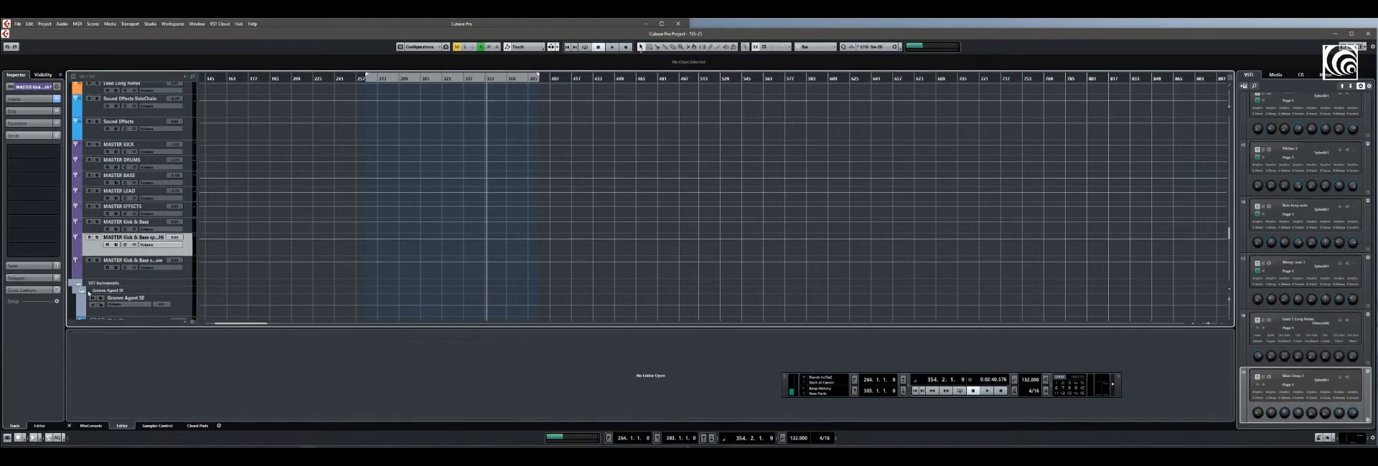
pyautogui.click(27, 98)
pyautogui.click(34, 113)
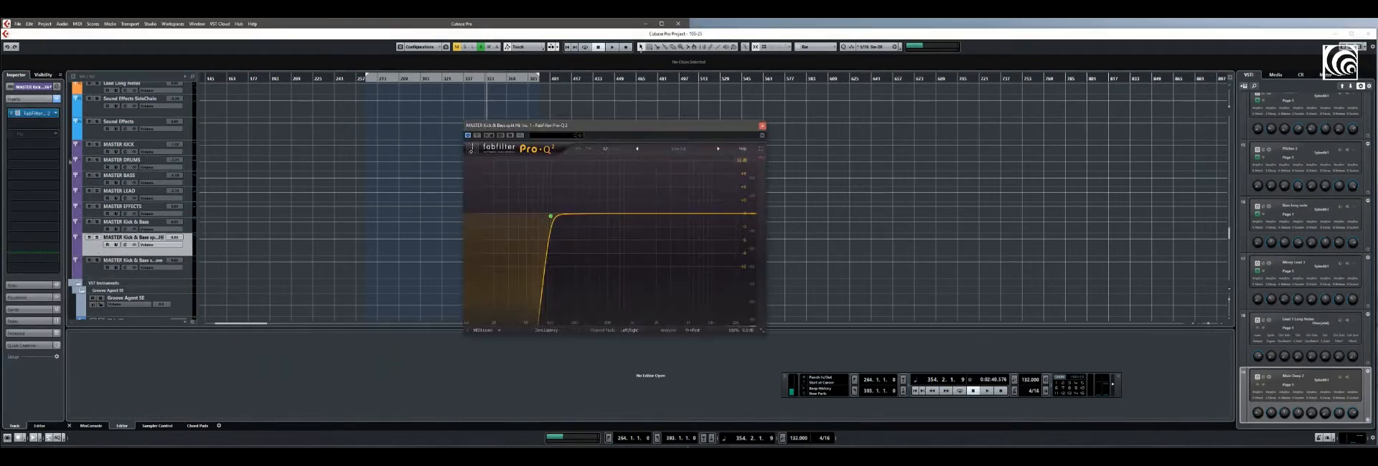
pyautogui.click(106, 261)
pyautogui.click(34, 113)
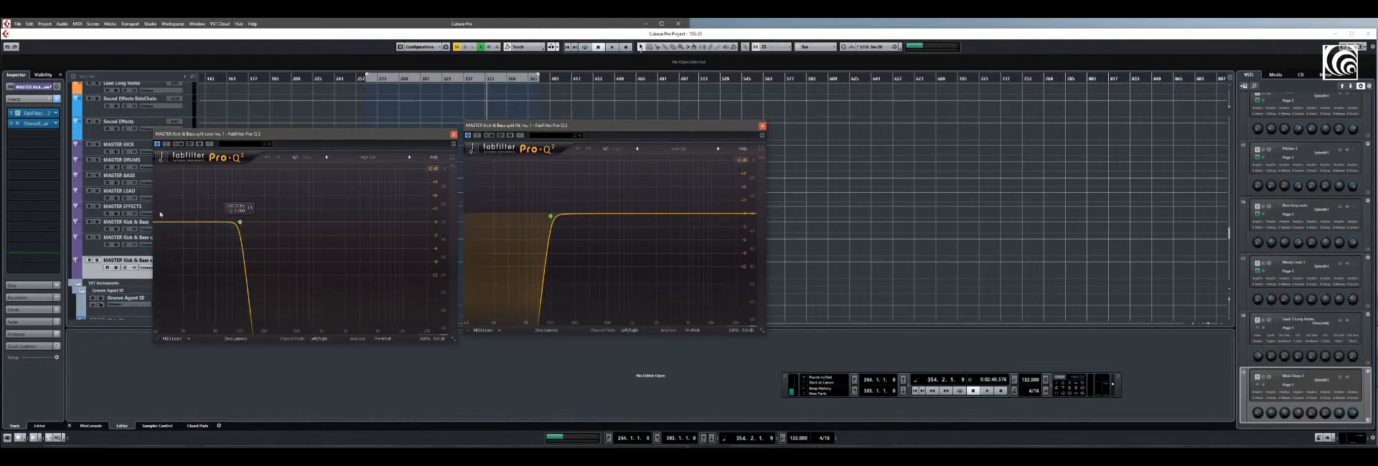
pyautogui.moveTo(394, 139); pyautogui.dragTo(398, 130)
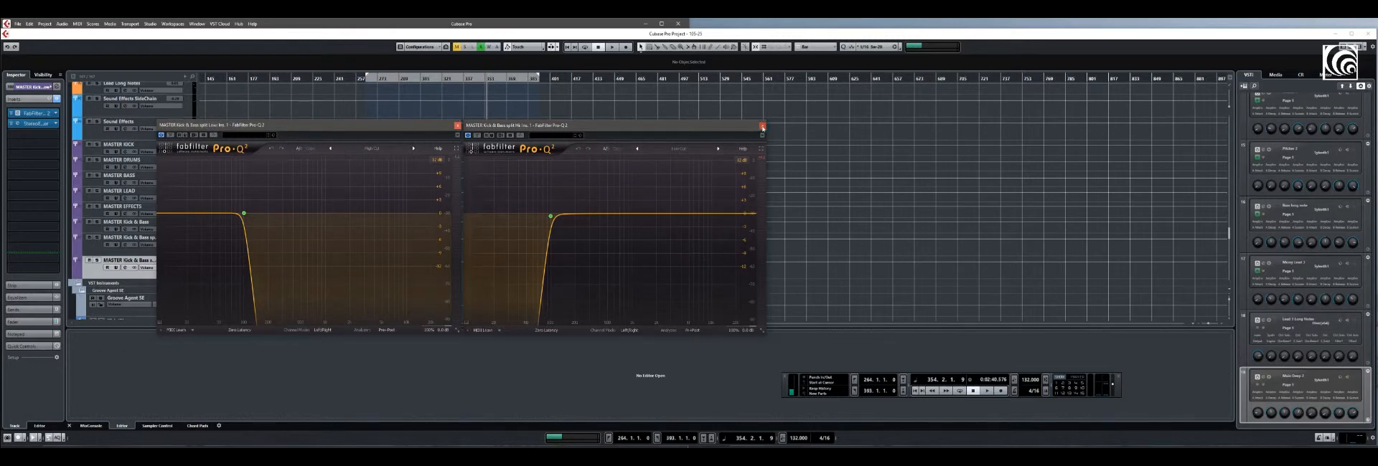
pyautogui.click(762, 126)
# Open the StereoEnhancer insert on the split Low group, examine it beside Pro-Q, and close both plug-ins
pyautogui.moveTo(310, 128); pyautogui.dragTo(411, 137)
pyautogui.click(32, 123)
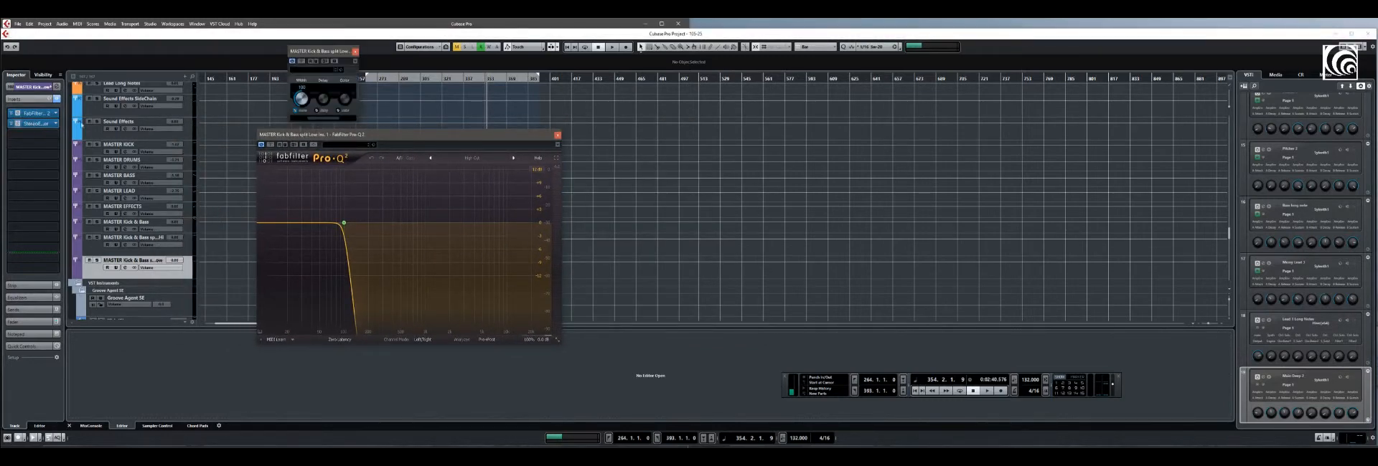
pyautogui.moveTo(319, 54); pyautogui.dragTo(251, 196)
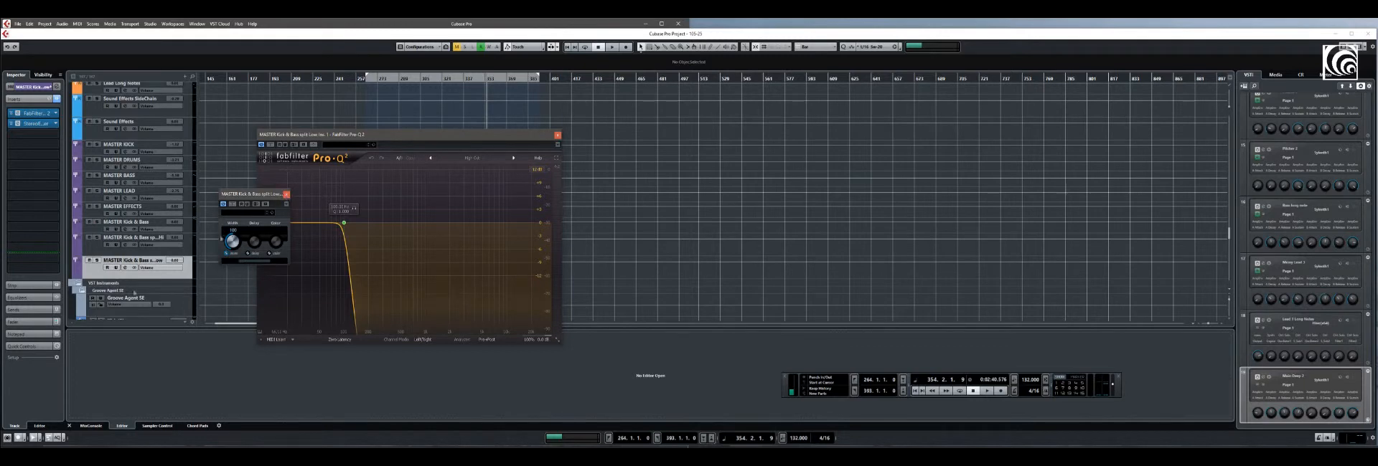
pyautogui.moveTo(259, 195); pyautogui.dragTo(218, 237)
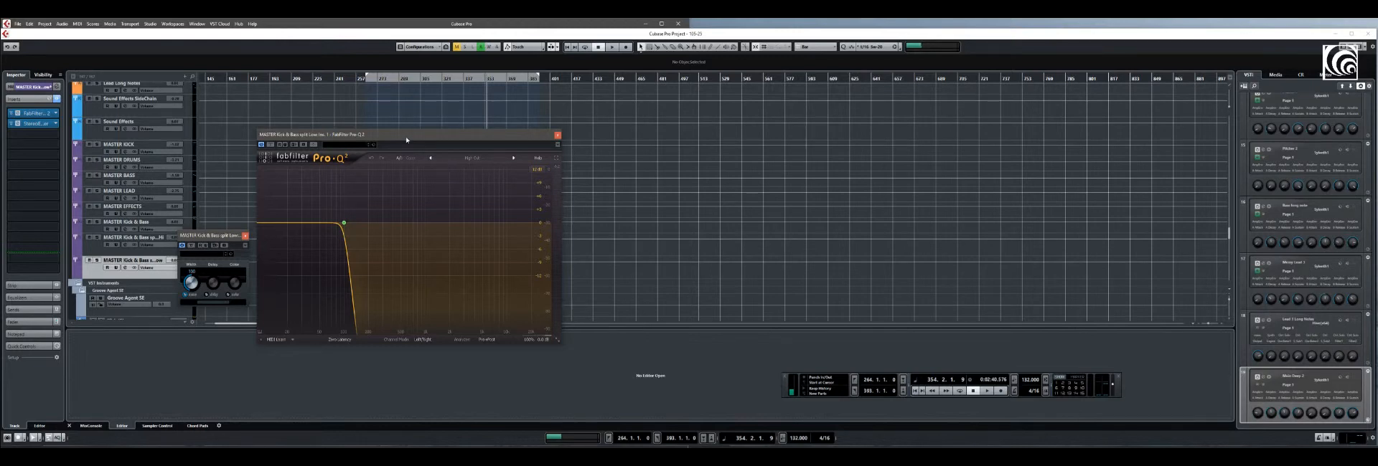
pyautogui.click(557, 136)
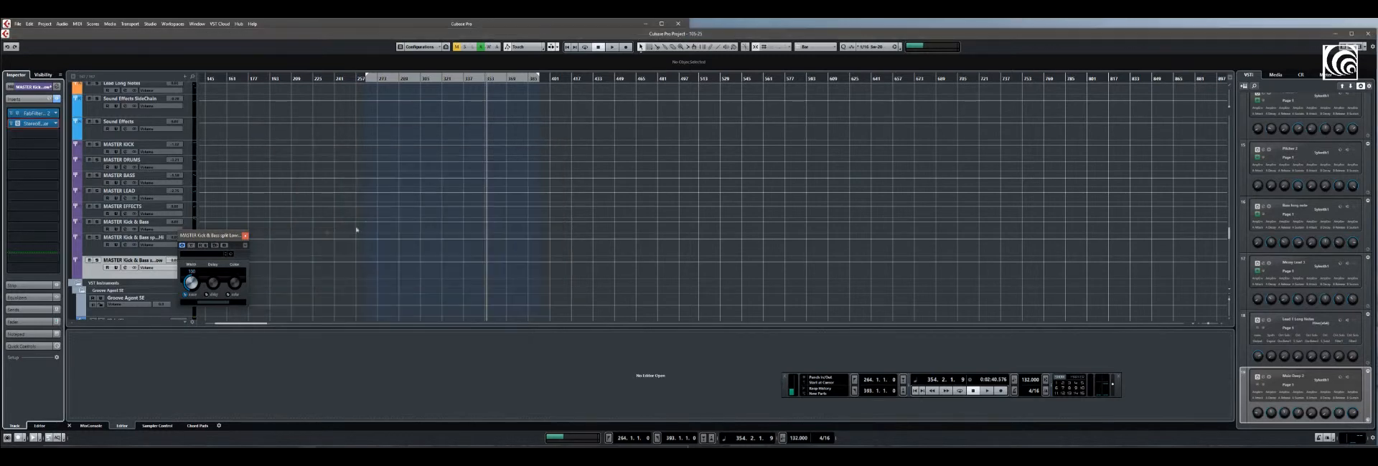
pyautogui.click(245, 237)
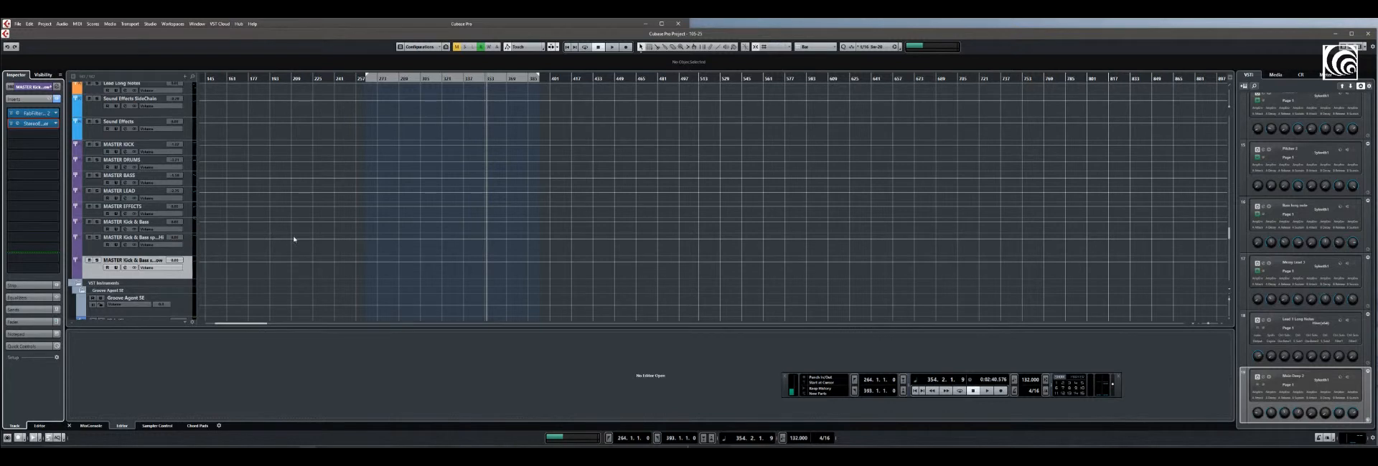